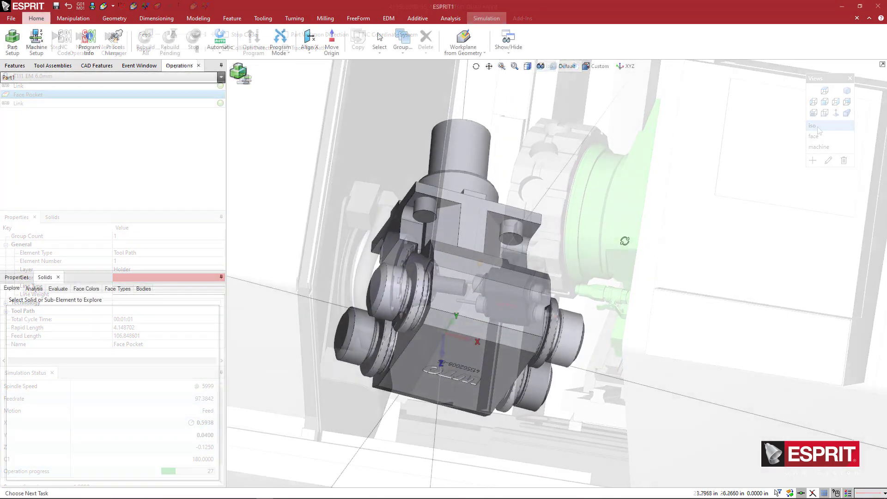
- Align the tool holder to the Z axis using the flat mounting flange face around the shank
drag(624, 241, 623, 277)
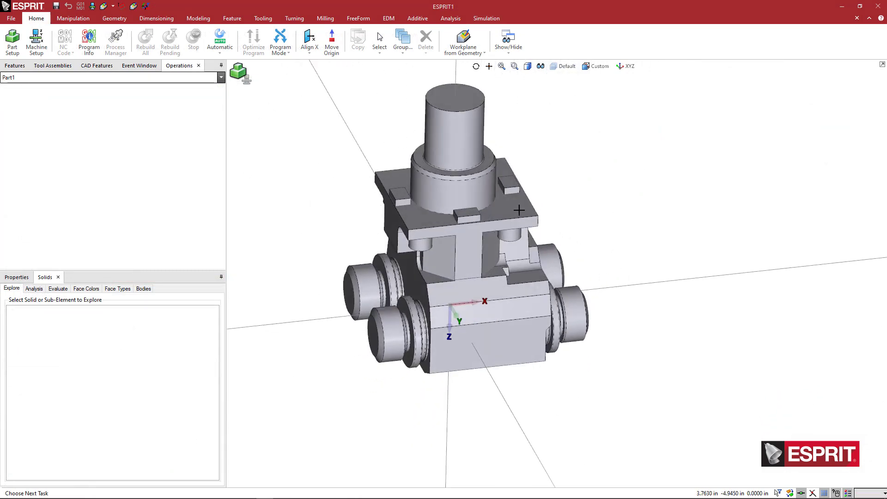
click(529, 208)
click(532, 211)
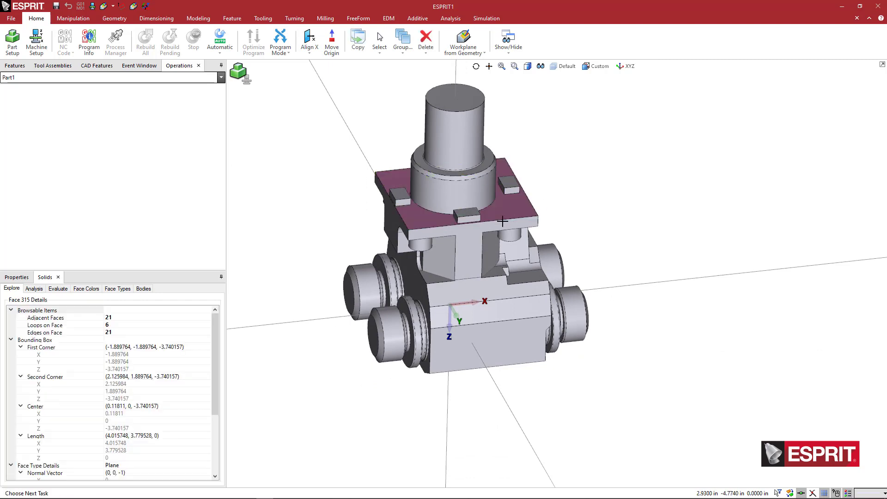
click(309, 53)
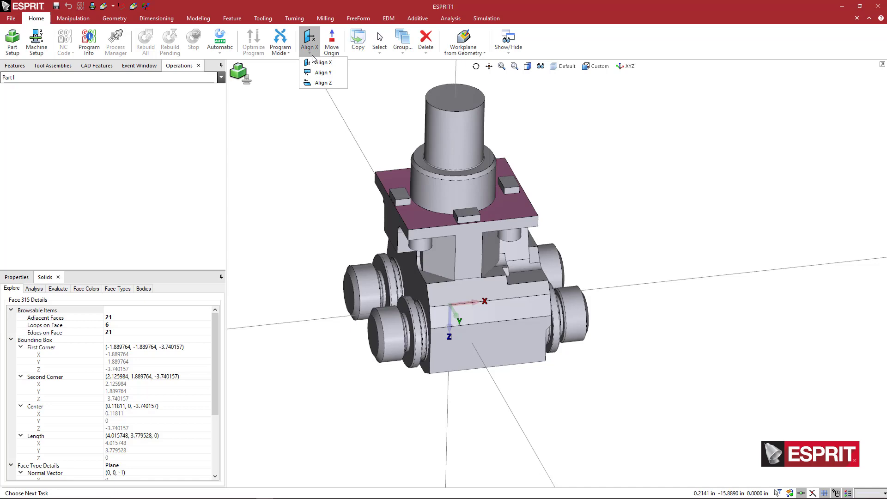
click(324, 83)
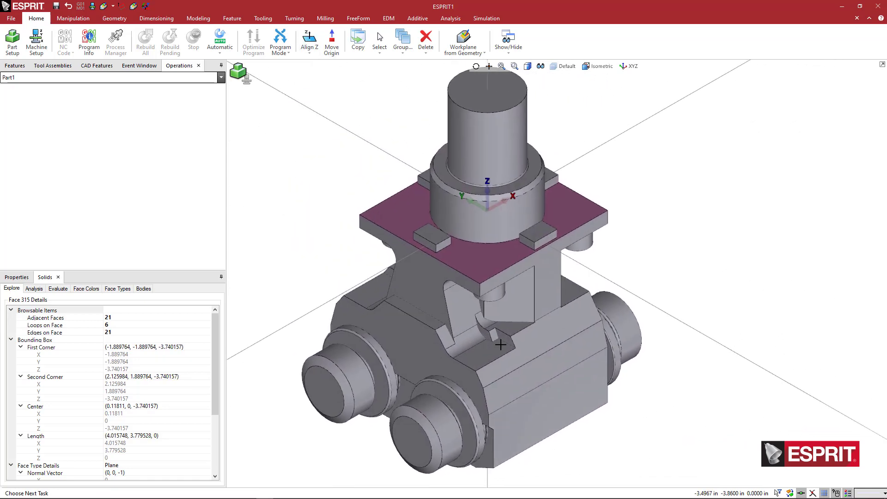
- Align the tool holder to Z again using the large cylindrical collar face above the mounting flange
middle_drag(516, 346, 513, 341)
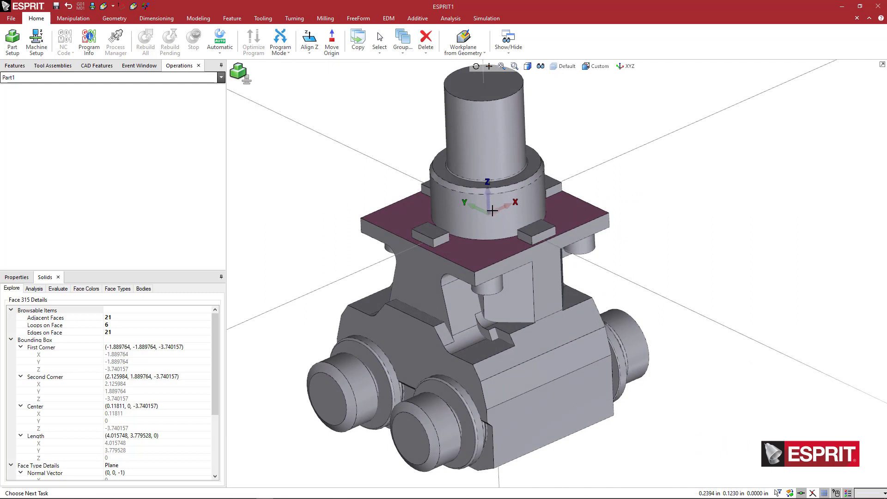
click(489, 217)
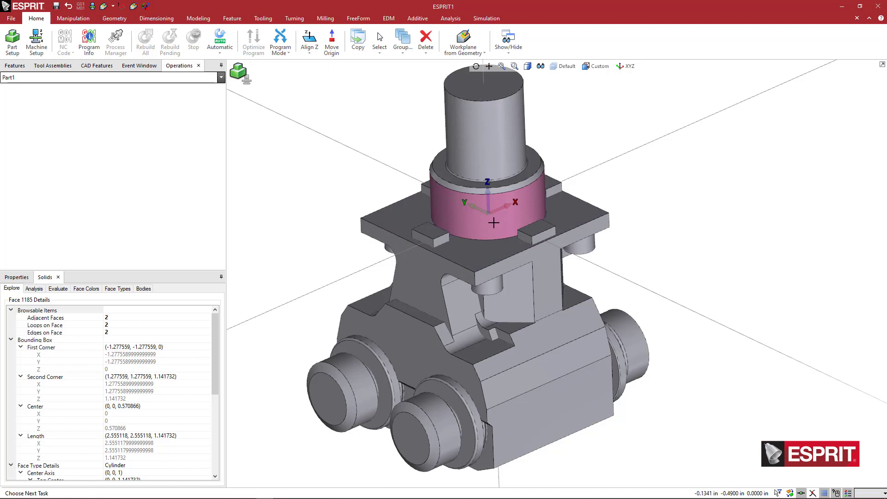
click(310, 42)
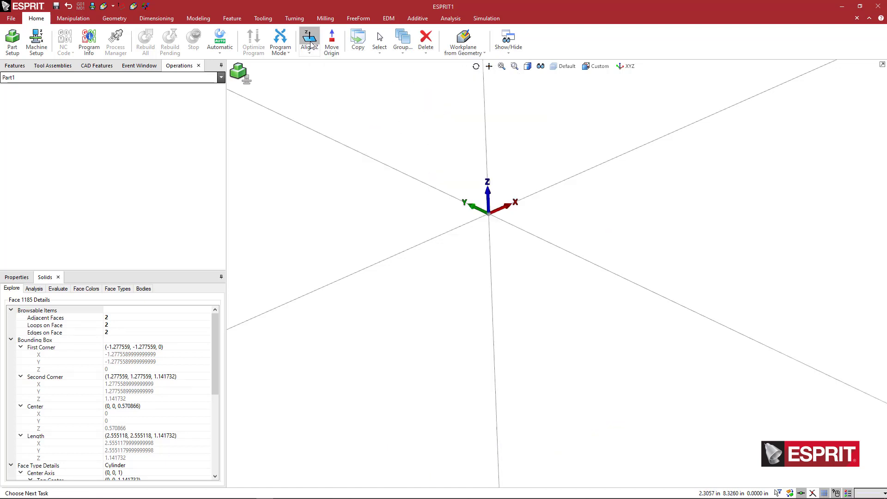
- Examine the holder's orientation relative to the X, Y and Z axes from several sides
middle_drag(683, 221, 661, 214)
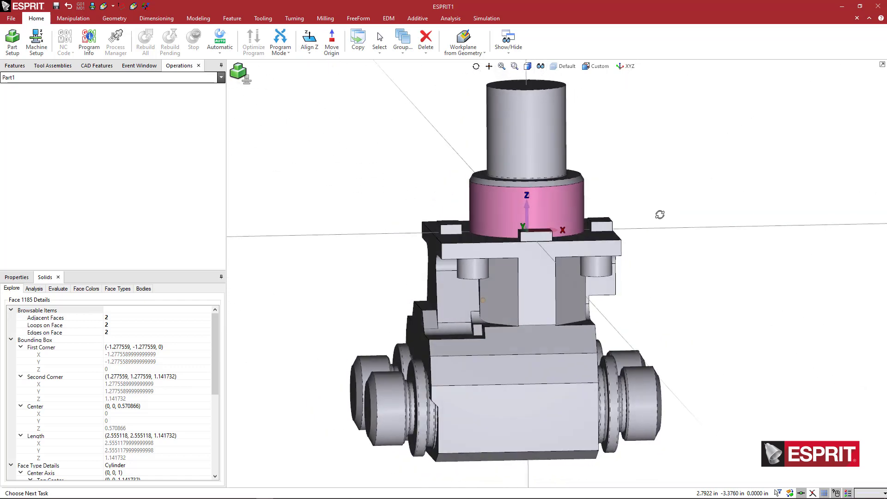
middle_drag(666, 262, 624, 221)
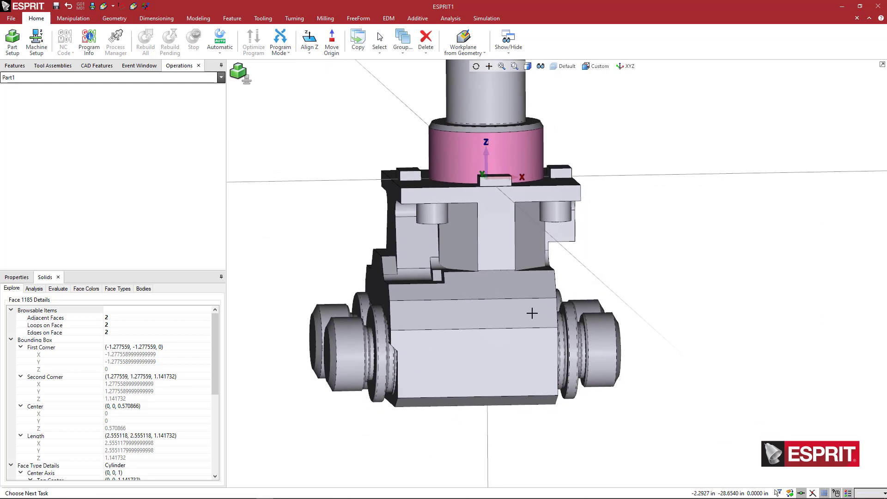
middle_drag(726, 263, 503, 237)
scroll(668, 259, down, 5)
scroll(532, 255, down, 1)
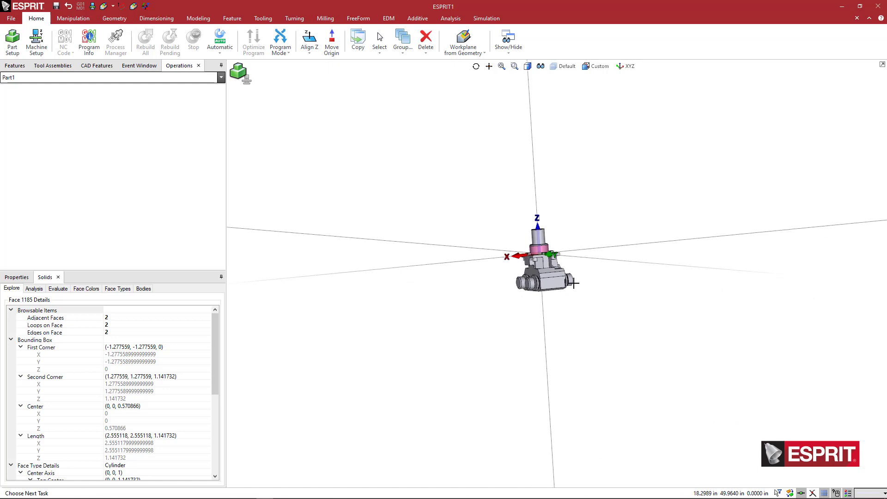
middle_drag(581, 280, 559, 286)
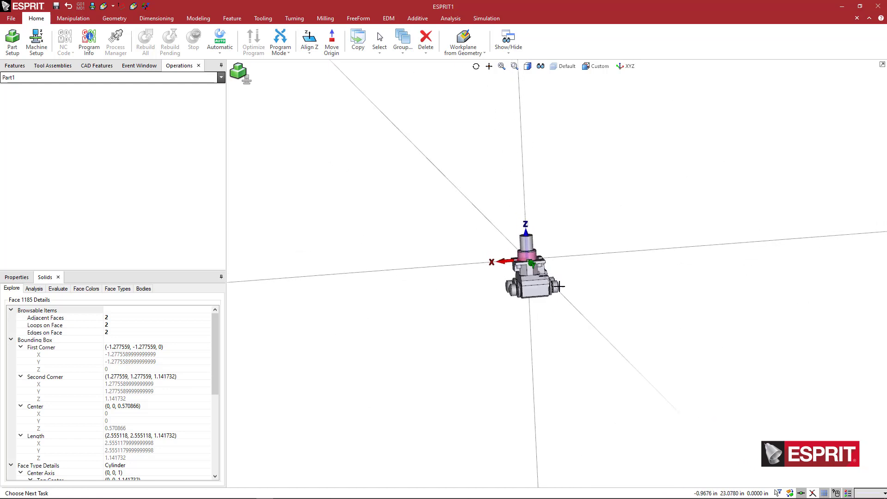
scroll(536, 276, up, 6)
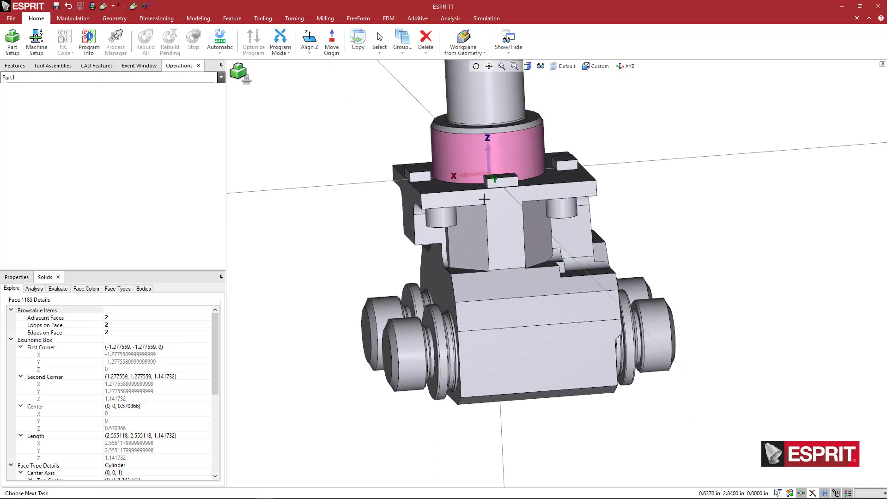
middle_drag(484, 199, 487, 203)
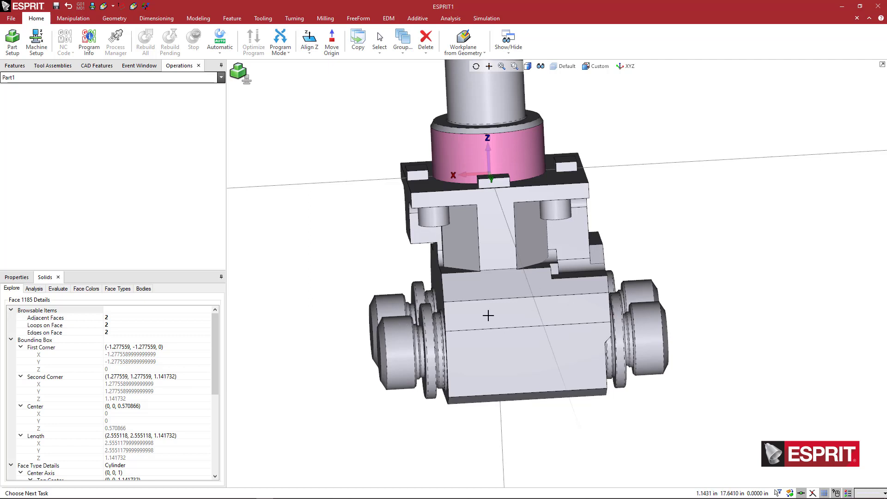
click(508, 326)
right_click(354, 231)
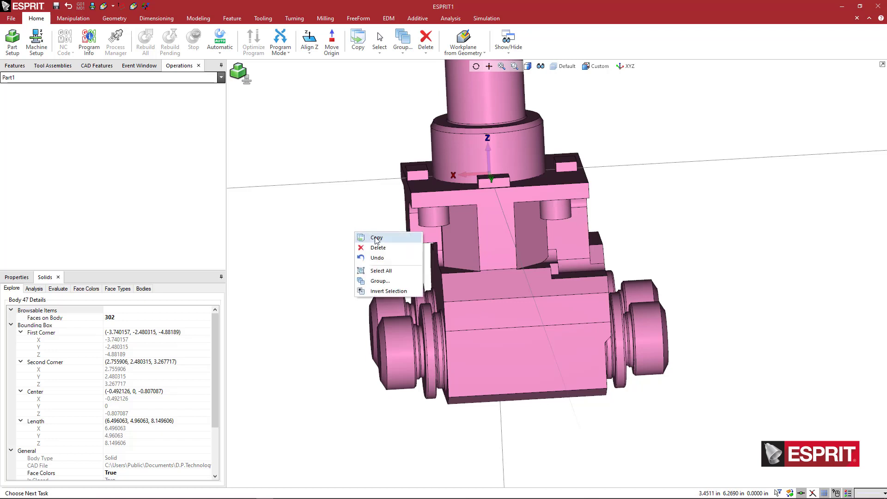
click(376, 240)
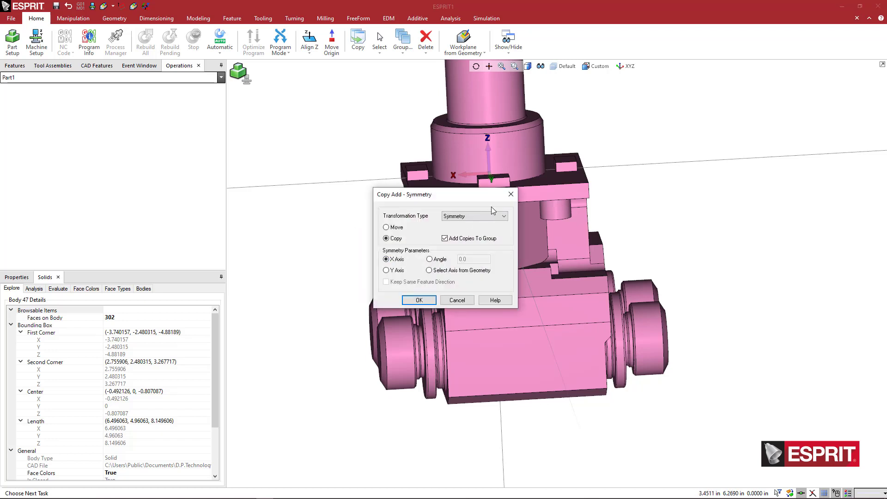
click(511, 195)
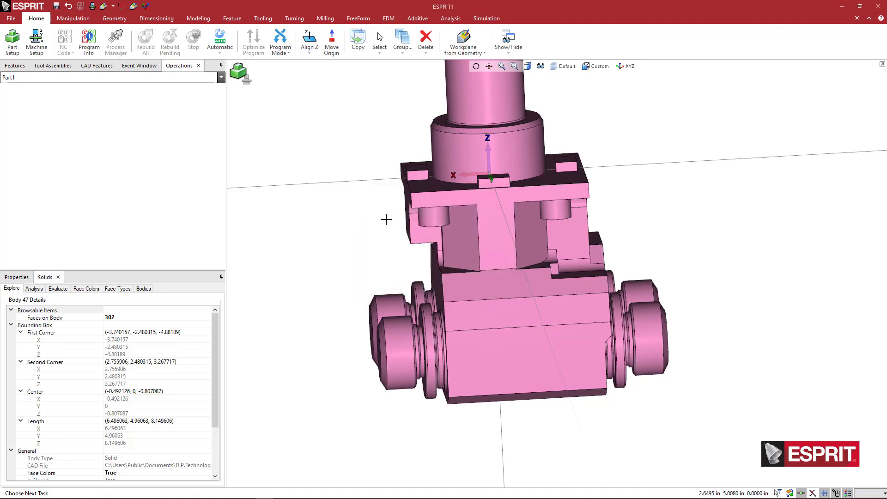
click(389, 218)
- Select everything and rotate the holder a half turn with the Move option, using the origin for the rotation axis
right_click(387, 221)
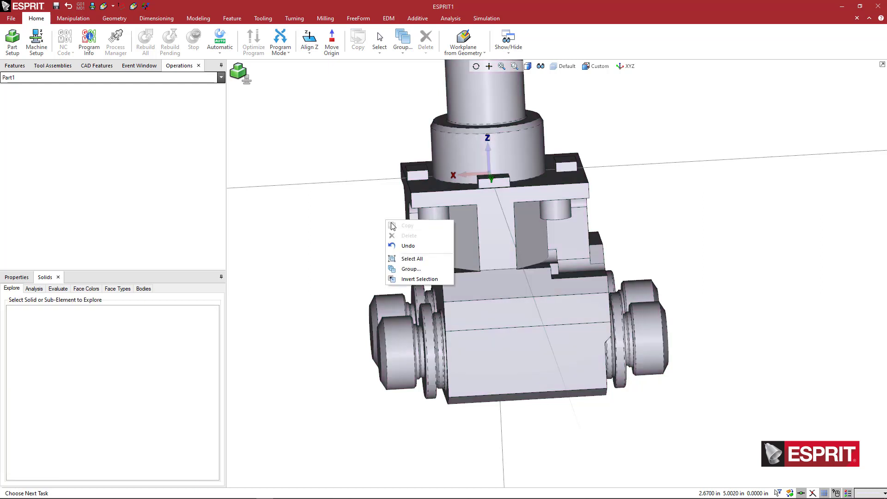
click(414, 259)
right_click(383, 245)
click(388, 249)
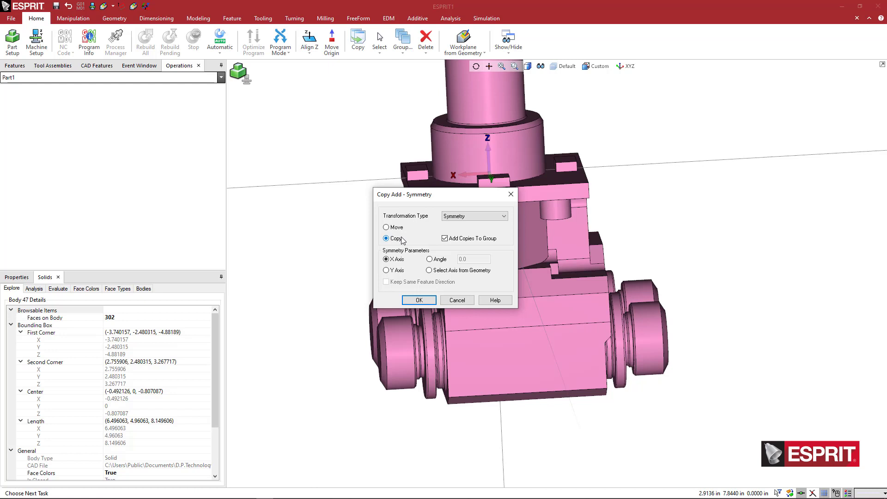
click(467, 217)
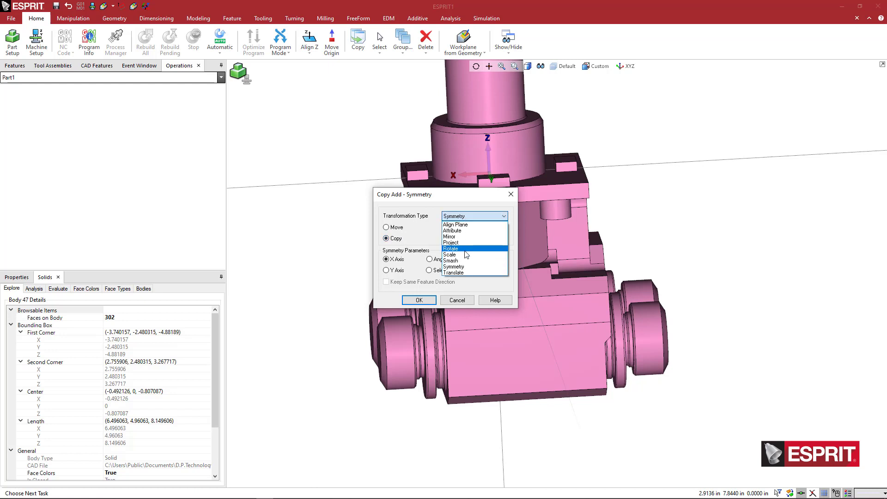
click(451, 248)
click(393, 227)
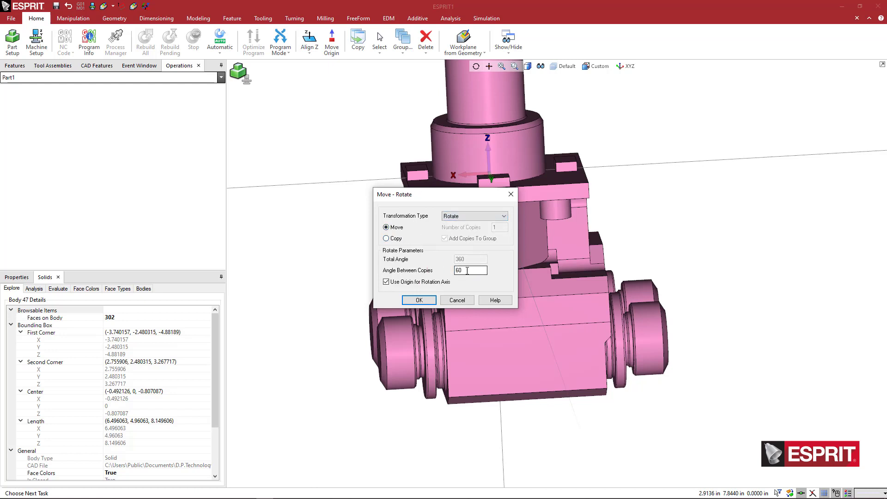
drag(468, 270, 433, 270)
click(423, 300)
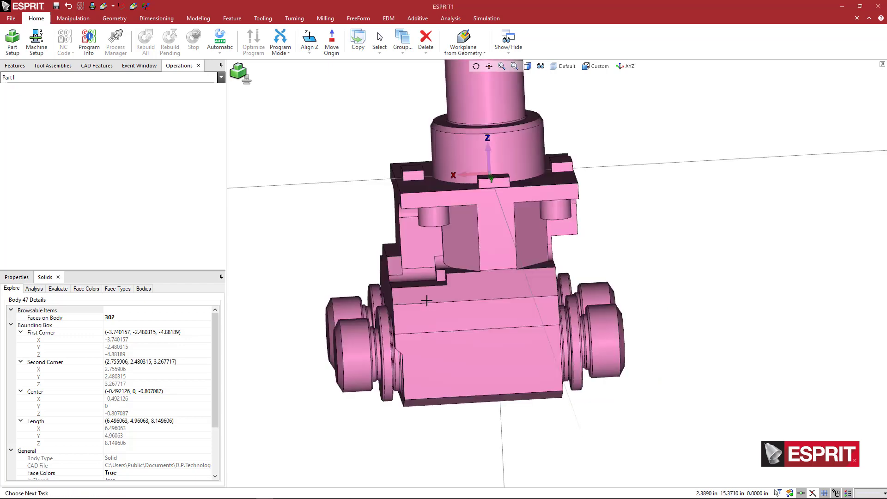
- Deselect the holder and examine its tool stations on both sides against the axis directions
middle_drag(477, 303, 482, 302)
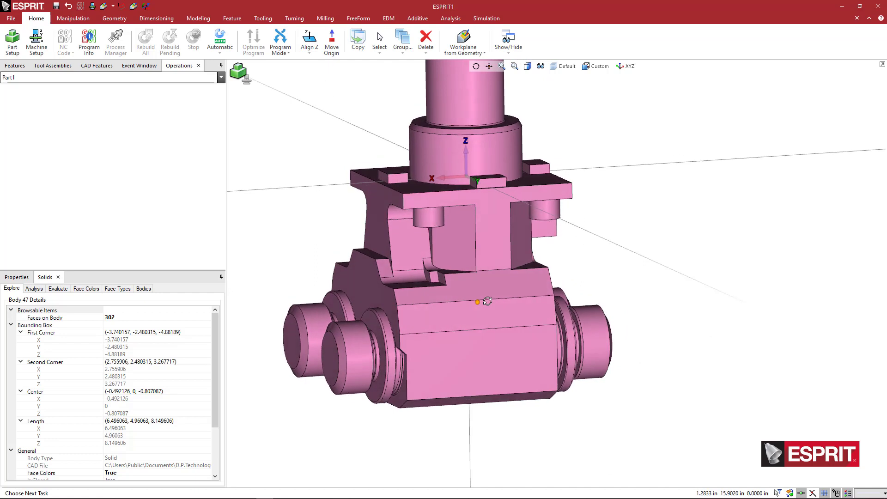
click(635, 278)
middle_drag(628, 284, 652, 273)
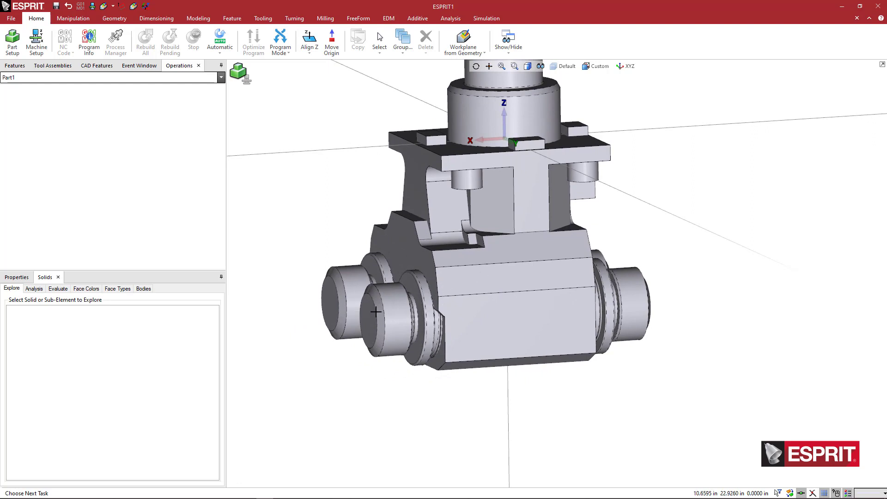
middle_drag(410, 320, 466, 307)
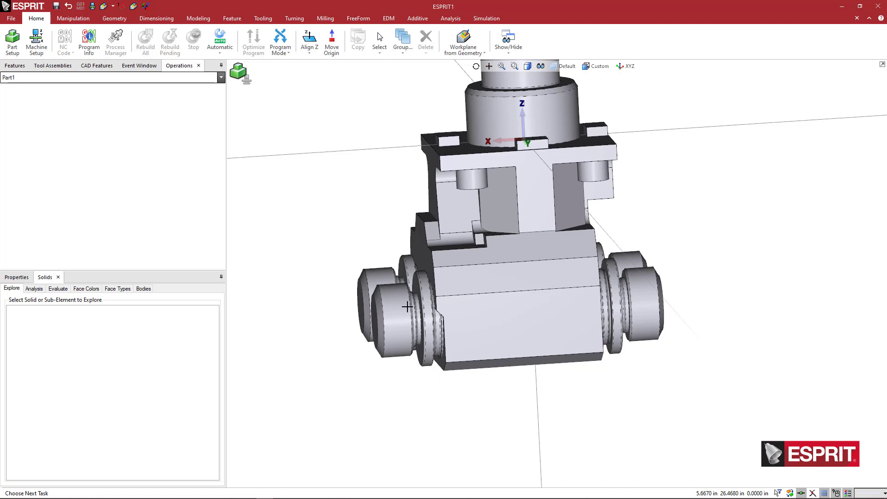
middle_drag(406, 328, 405, 328)
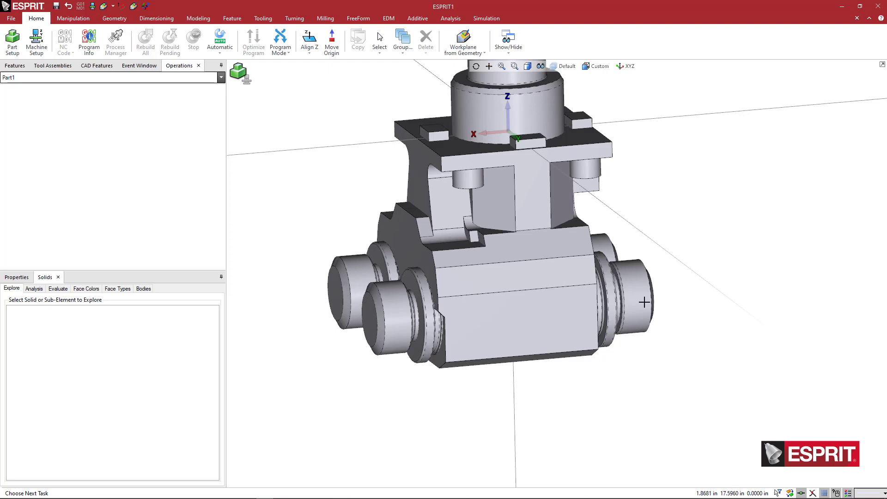
middle_drag(660, 307, 658, 306)
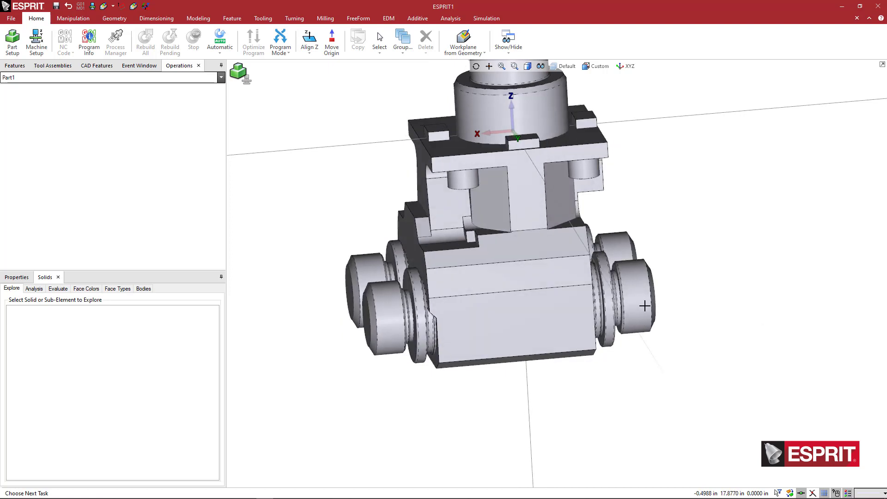
mouse_move(547, 298)
middle_down()
mouse_move(558, 291)
mouse_move(560, 301)
middle_up()
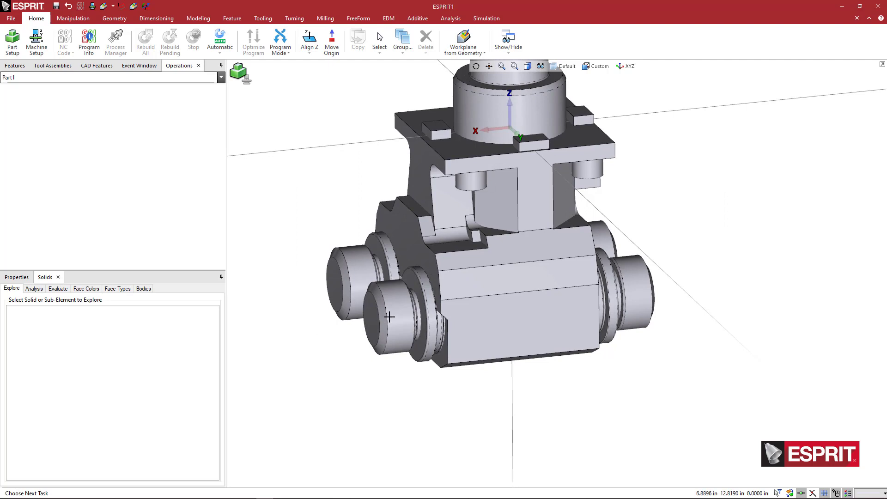
- Rotate the workplane with Rotate UVW, using 0 about U, -90 about V and 0 about W
click(462, 51)
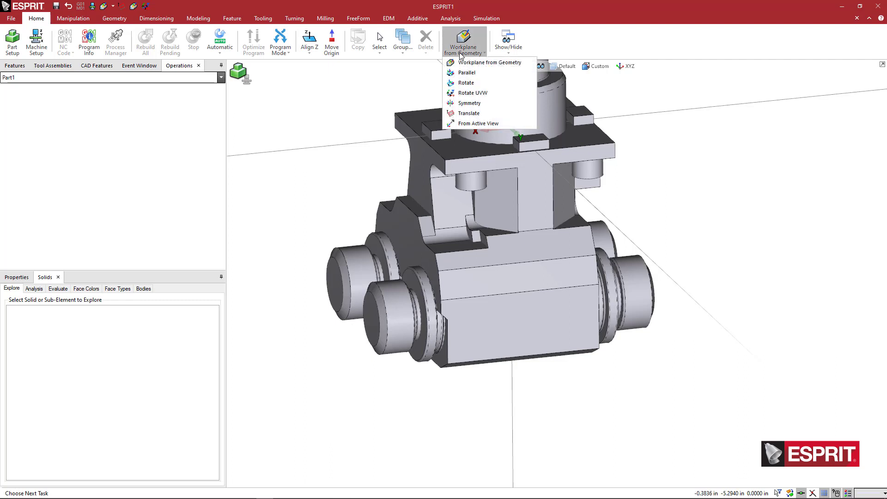
click(492, 97)
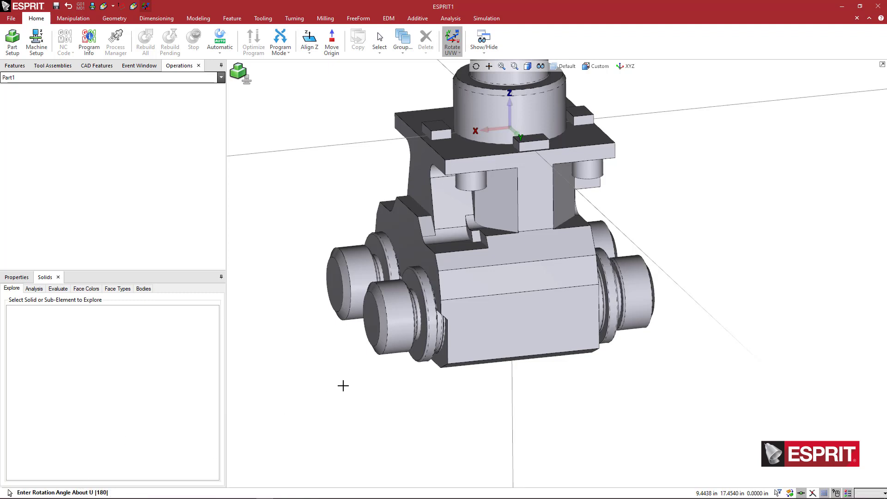
text(0)
key(Return)
text(-90)
key(Return)
text(0)
key(Return)
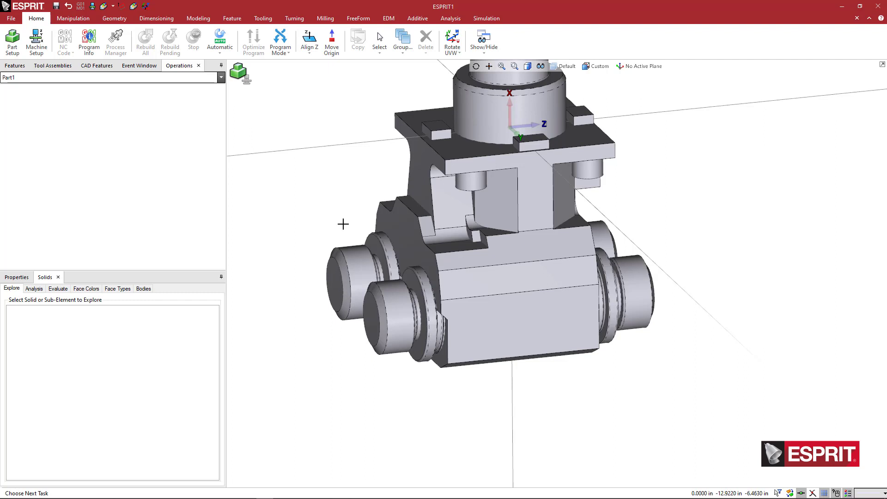
- Translate the workplane to the centre of the end face of the nearer tool station on the +X side of the holder
click(458, 54)
click(473, 112)
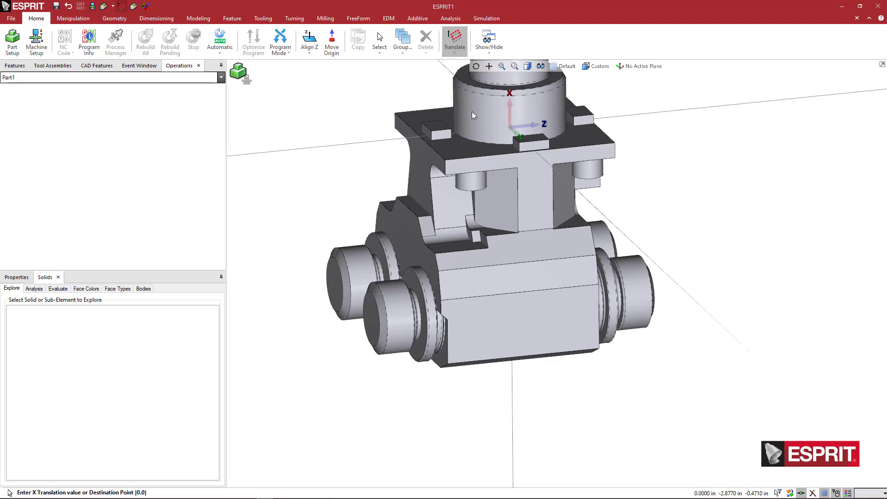
click(377, 323)
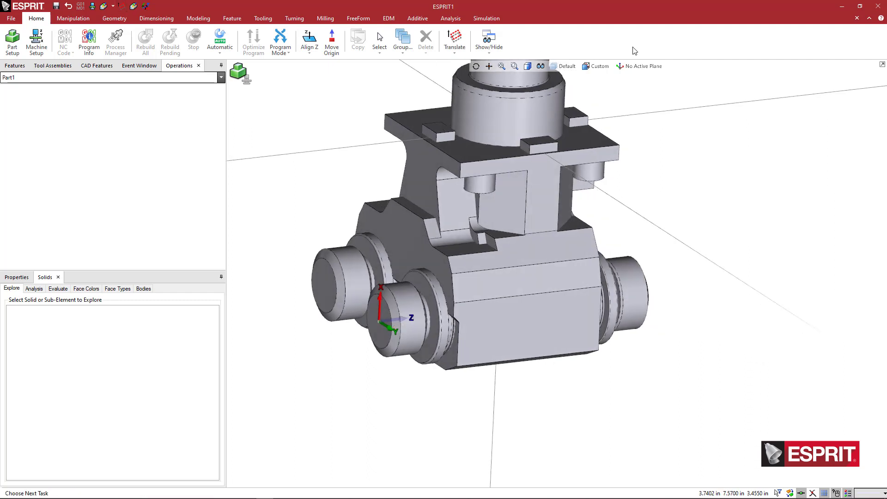
- Save the current workplane as a new plane named TSA_1_1
click(639, 66)
click(621, 115)
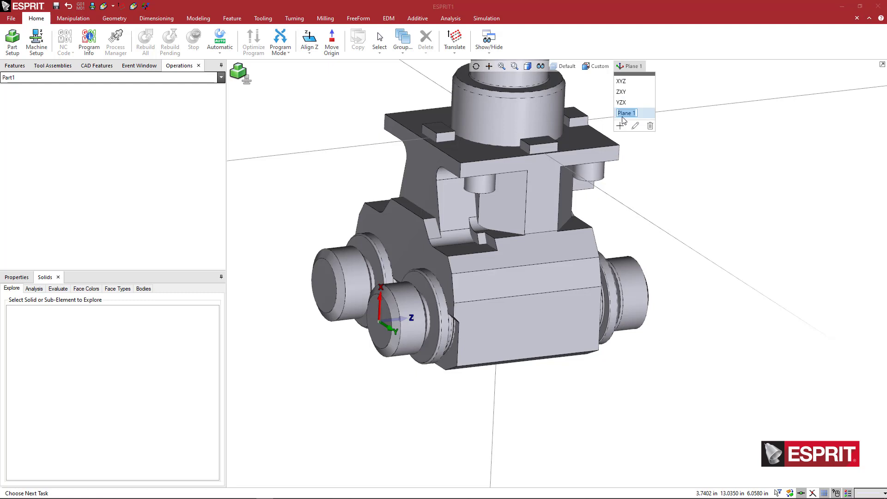
text(TSA_1_1)
key(Return)
- Translate the workplane to the centre of the end face of the farther tool station on the same side
click(455, 41)
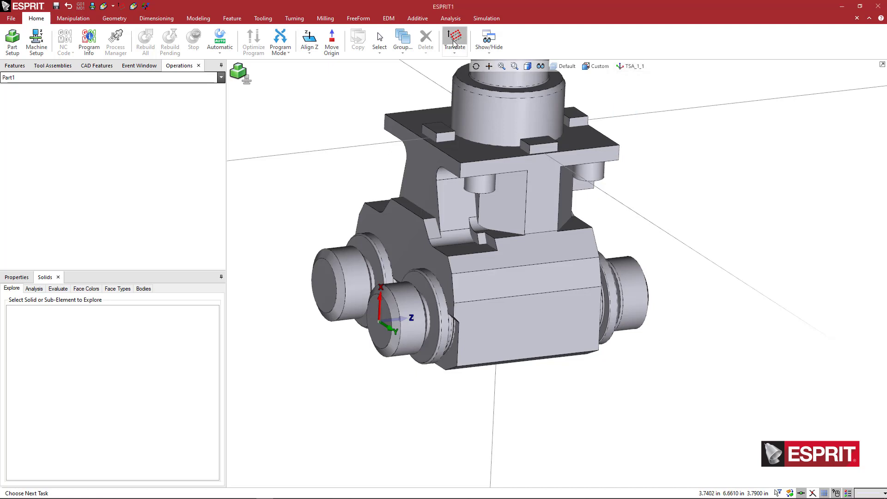
click(329, 288)
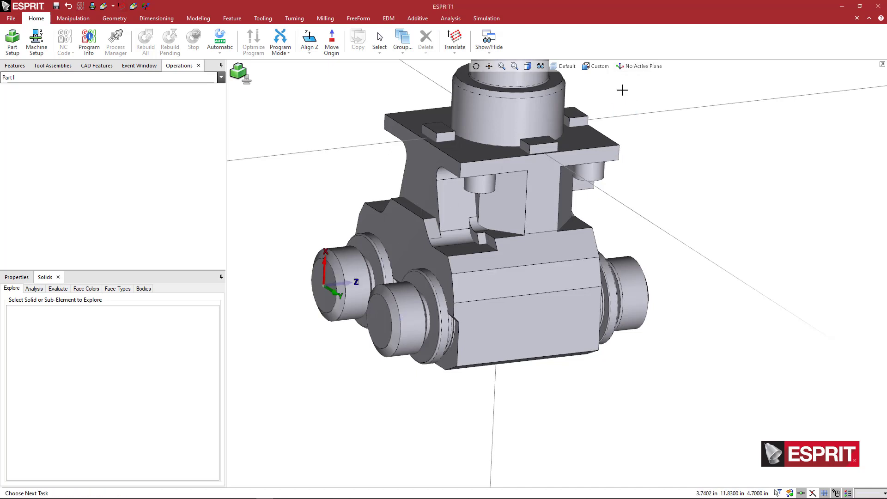
- Save the current workplane as a new plane named TSA_1_2
click(624, 67)
click(620, 126)
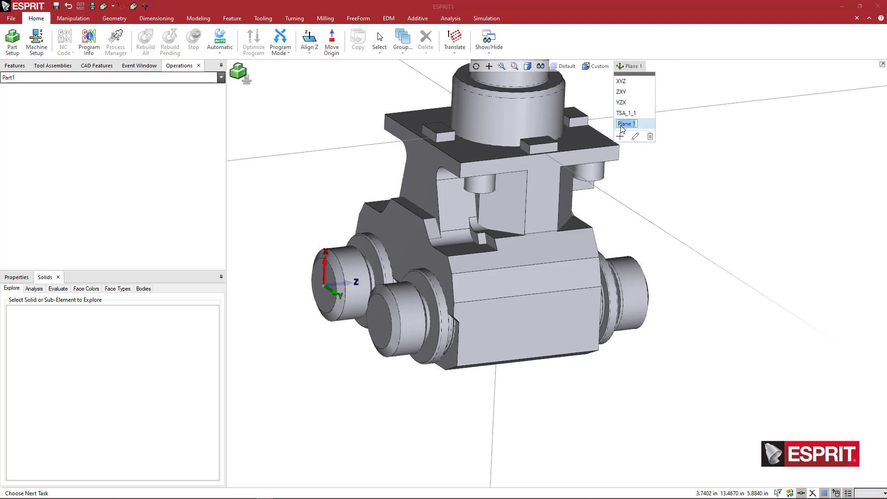
text(TSA_1_2)
key(Return)
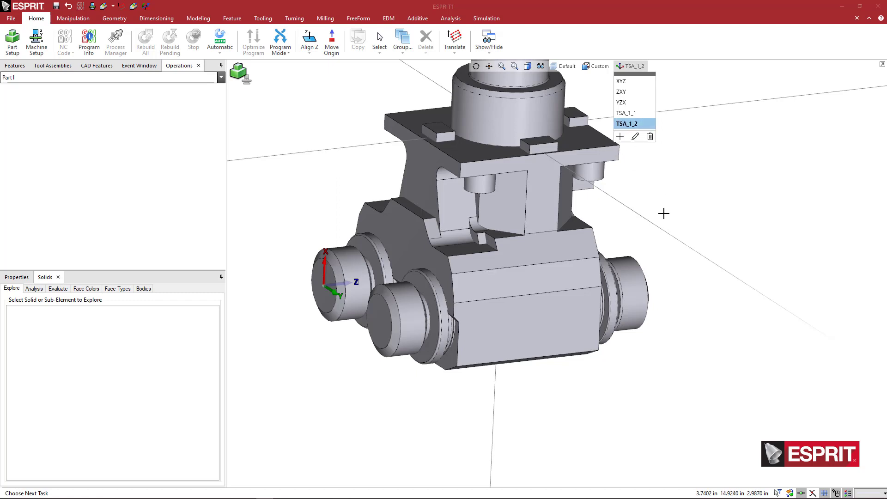
- Translate the workplane to the centre of the end face of the nearer tool station on the side opposite the TSA_1 stations
middle_drag(664, 213, 611, 211)
scroll(611, 211, down, 5)
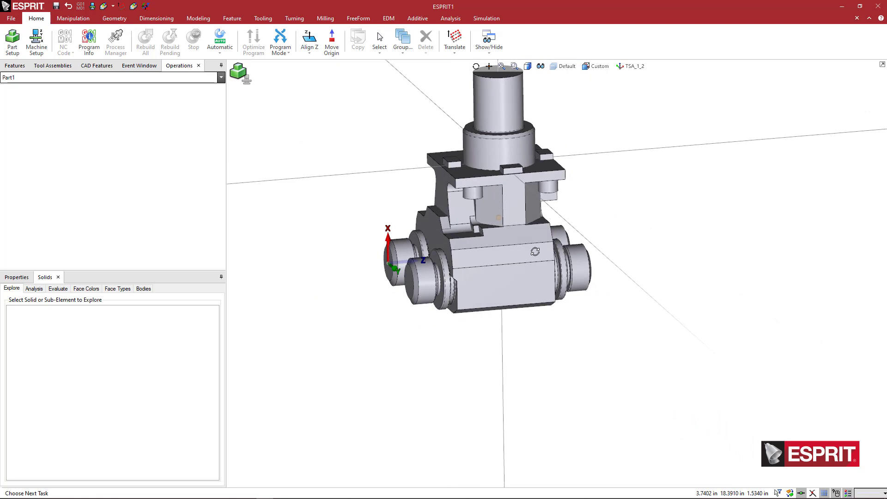
middle_drag(535, 252, 510, 250)
drag(507, 252, 485, 222)
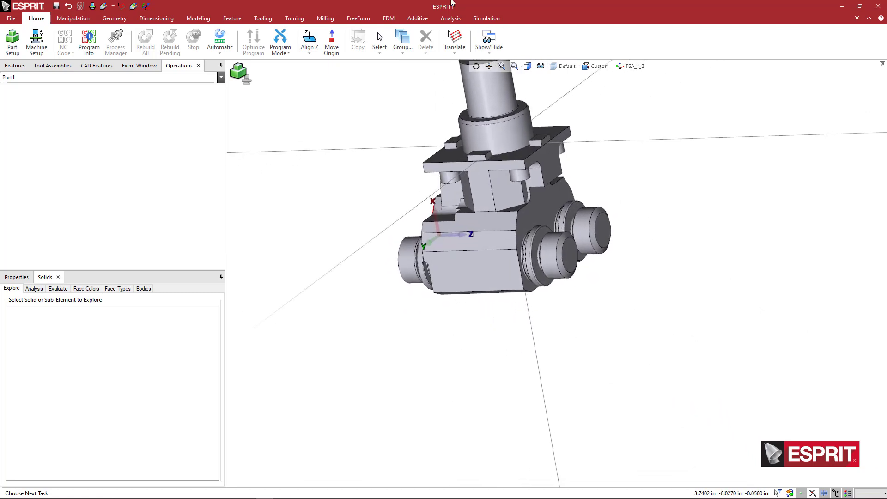
click(455, 41)
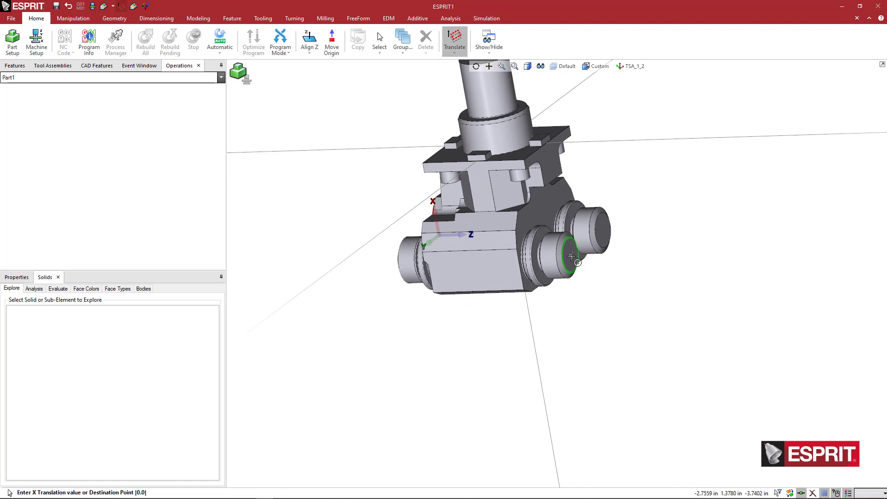
click(571, 257)
scroll(536, 273, up, 5)
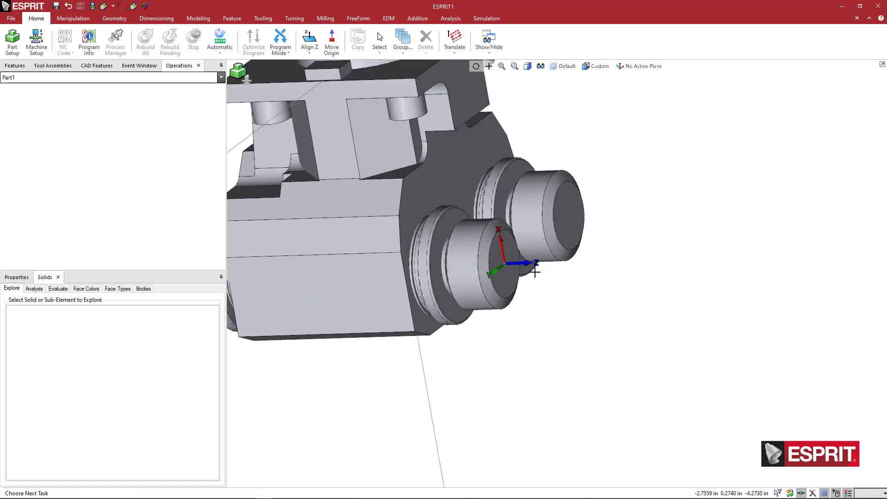
- Rotate the workplane with Rotate UVW, using 180 about U and 0 about V and W
click(454, 49)
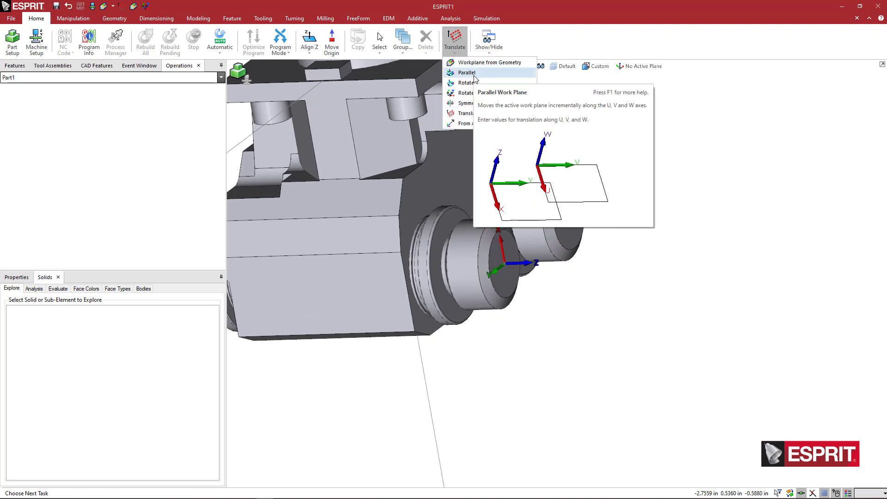
click(473, 93)
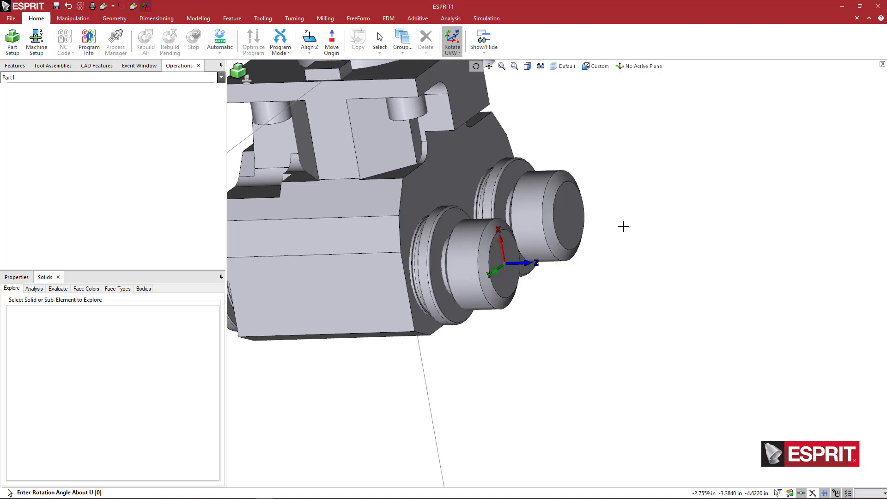
text(180)
key(Return)
key(Return)
key(Return)
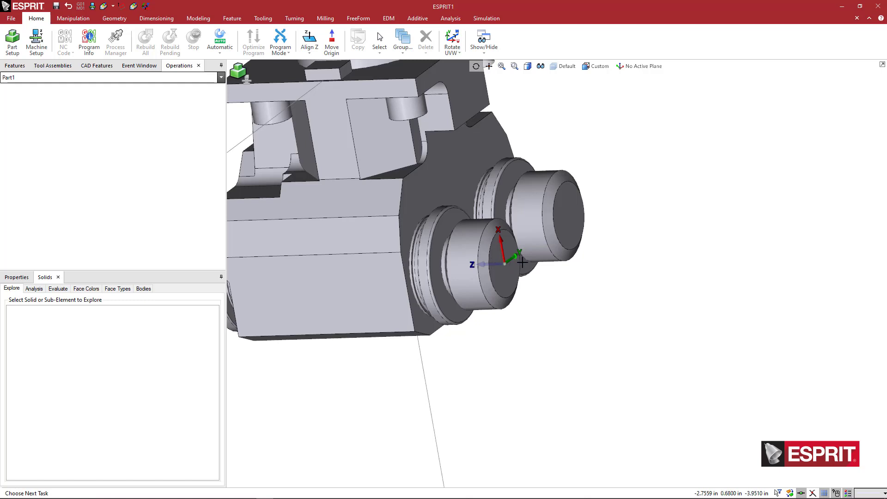
- Save the current workplane as a new plane named TSA_2_1
click(643, 71)
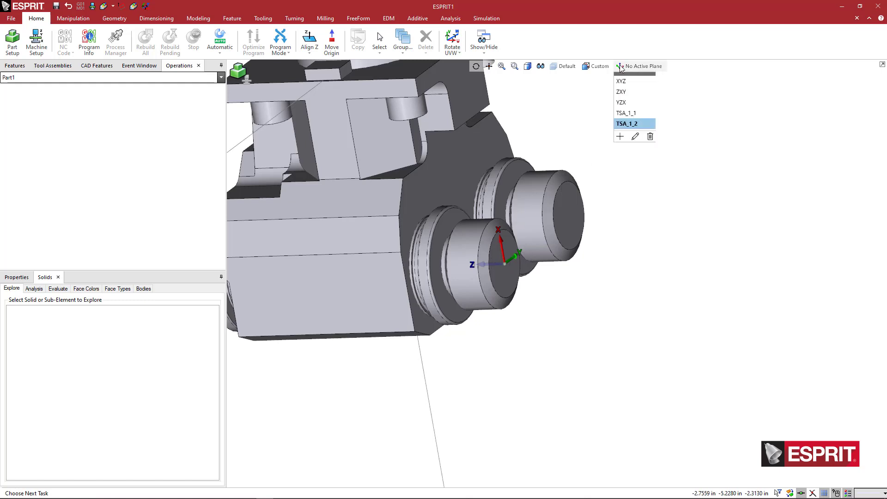
click(620, 137)
text(TSA_2_1)
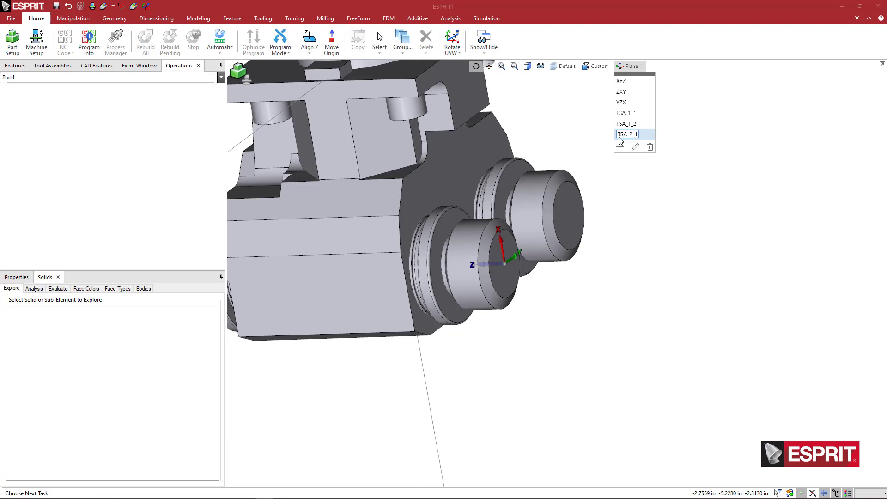
key(Return)
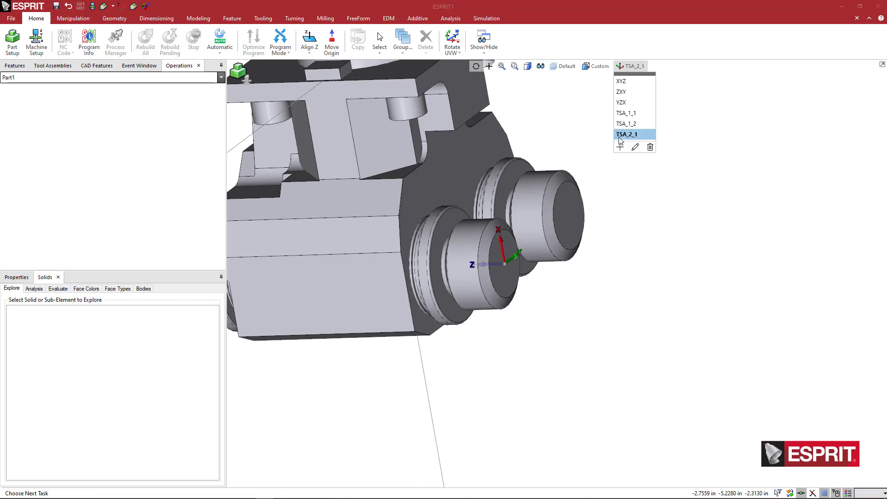
- Translate the workplane to the centre of the end face of the neighbouring, farther tool station on the TSA_2_1 side
click(456, 54)
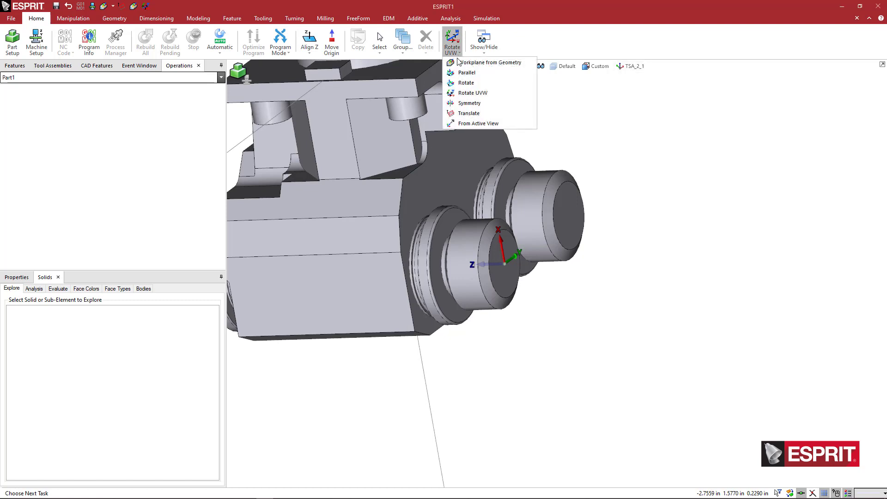
click(472, 112)
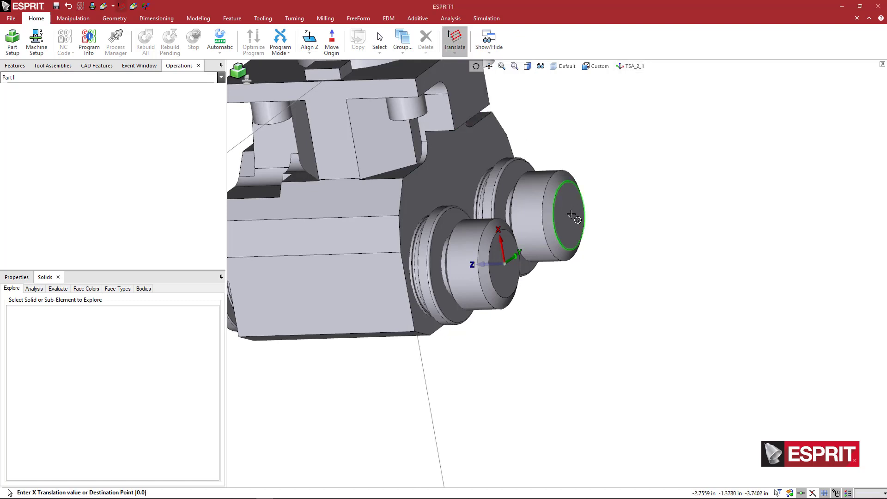
click(574, 217)
- Save the current workplane as a new plane named TSA_2_2
click(639, 66)
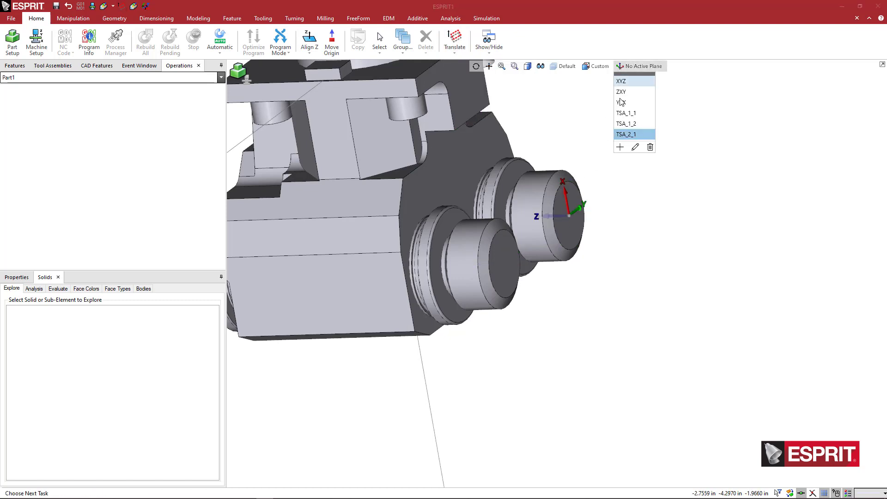
click(620, 147)
text(TSA_2_2)
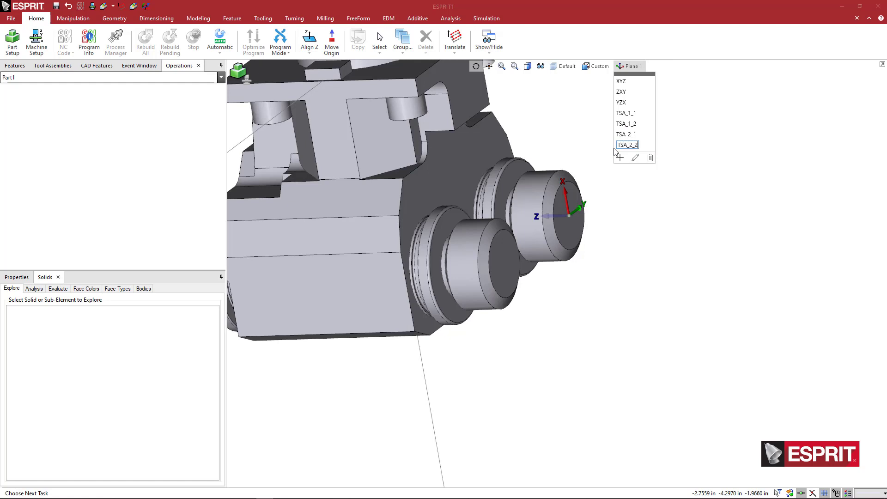
key(Return)
- Start saving the model under a new file, with the file type set to Holder Files (*.gdml)
scroll(600, 157, down, 3)
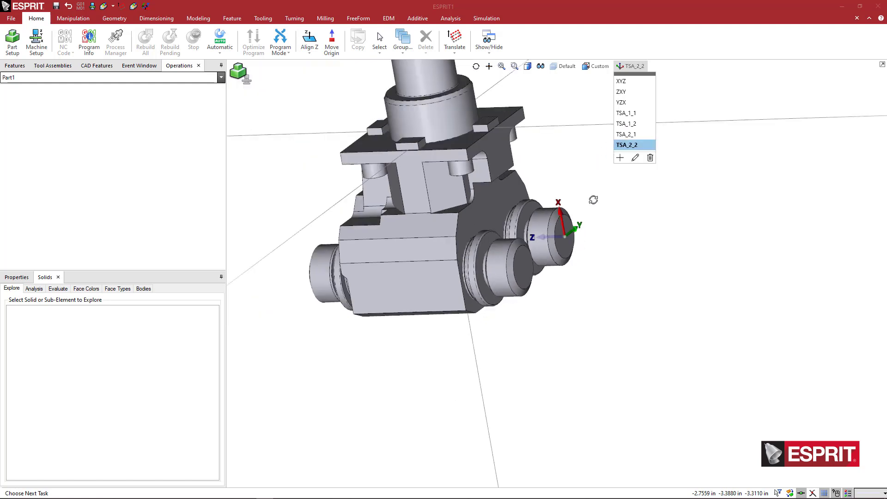
middle_drag(594, 198, 623, 264)
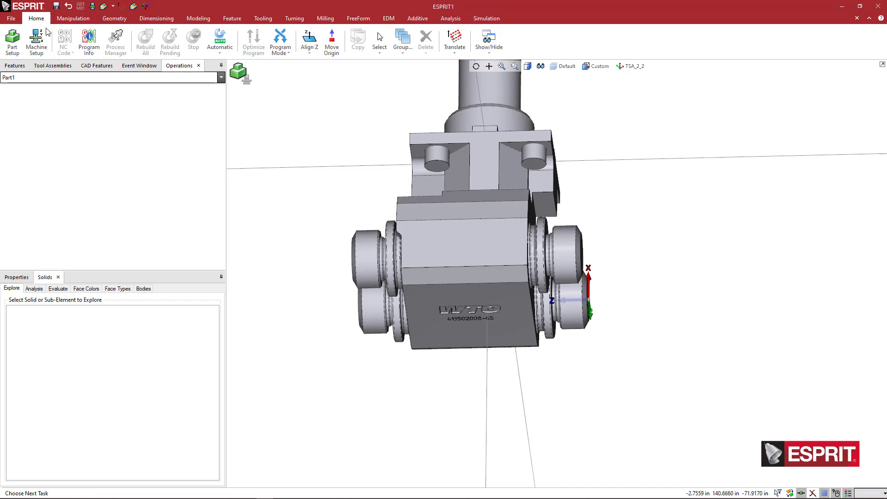
click(13, 18)
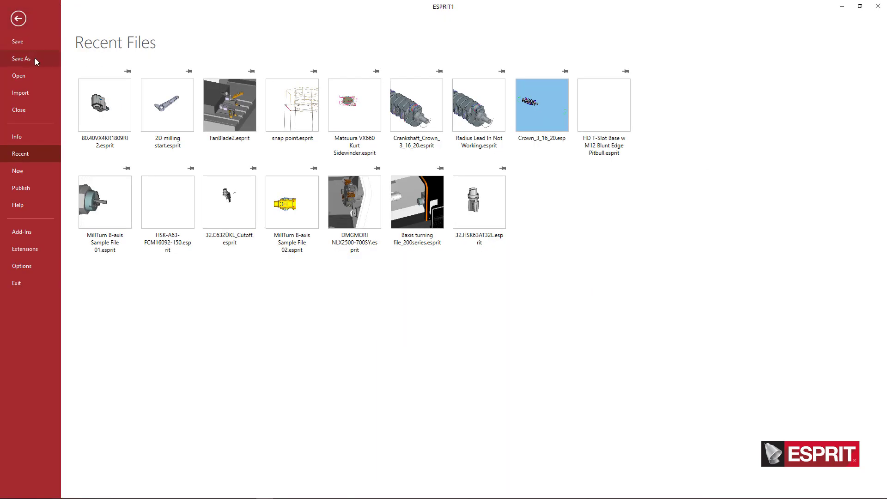
click(35, 58)
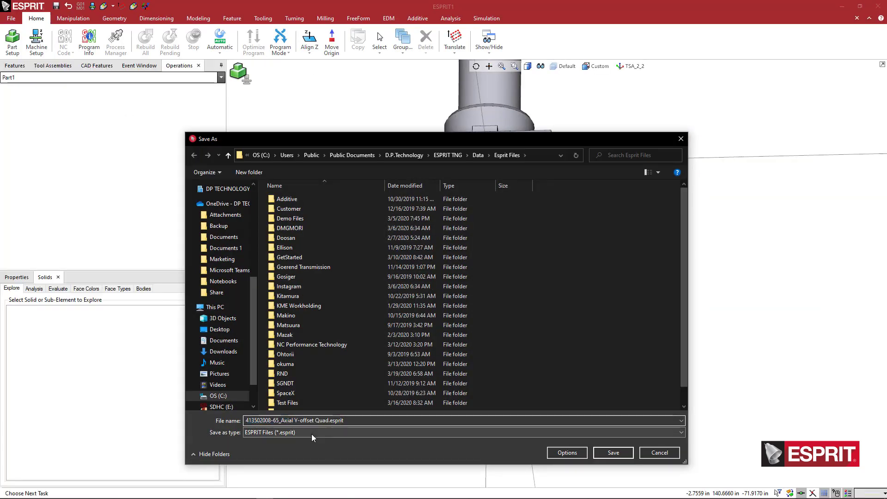
click(312, 433)
click(285, 416)
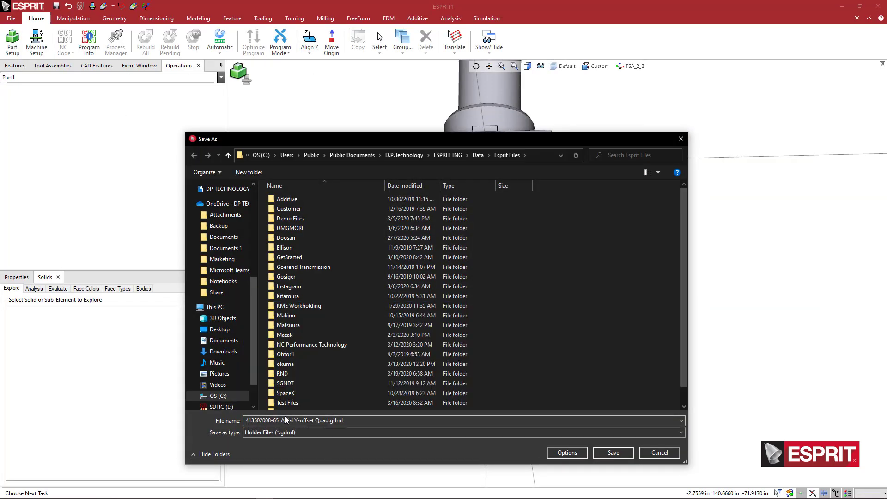
click(478, 156)
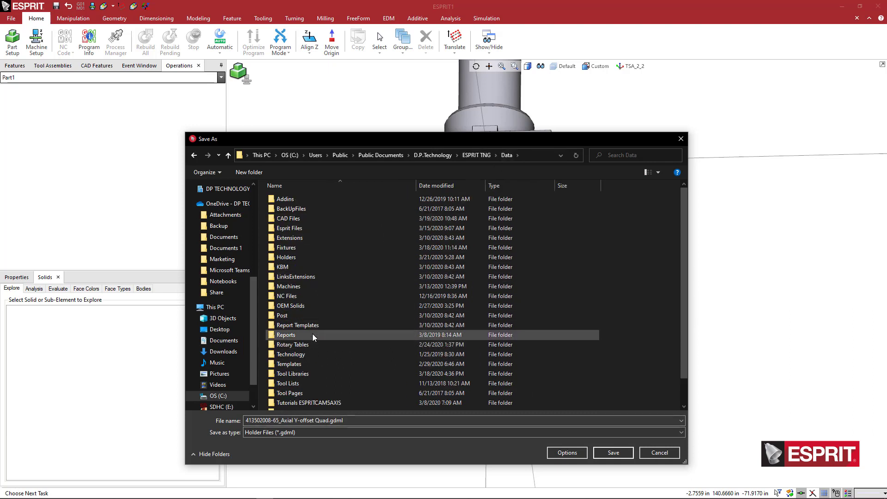
double_click(298, 259)
scroll(299, 264, down, 3)
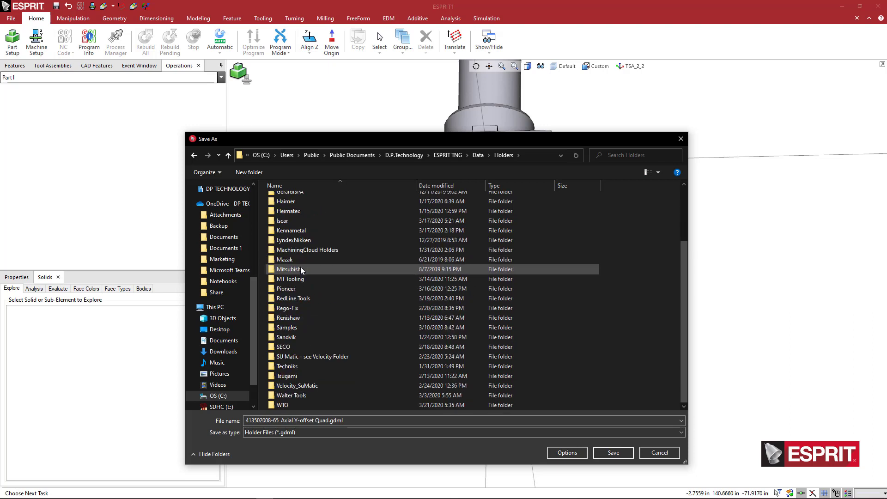
double_click(295, 404)
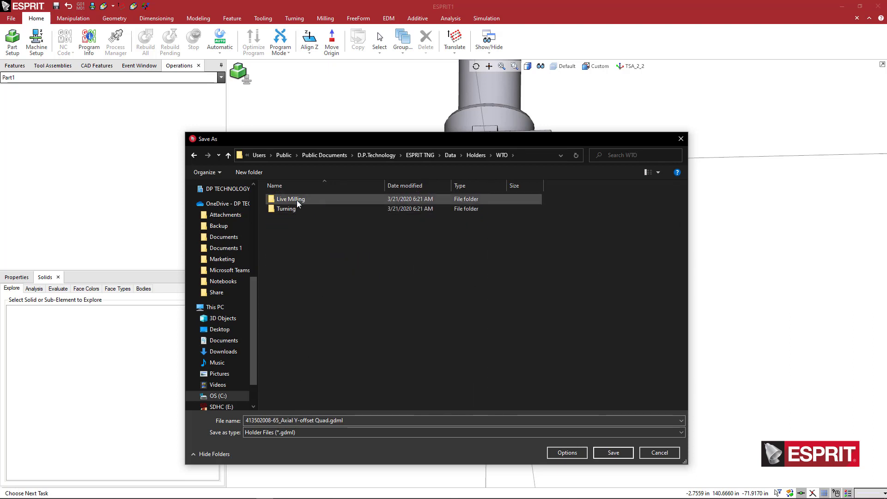
double_click(296, 200)
click(291, 211)
double_click(291, 210)
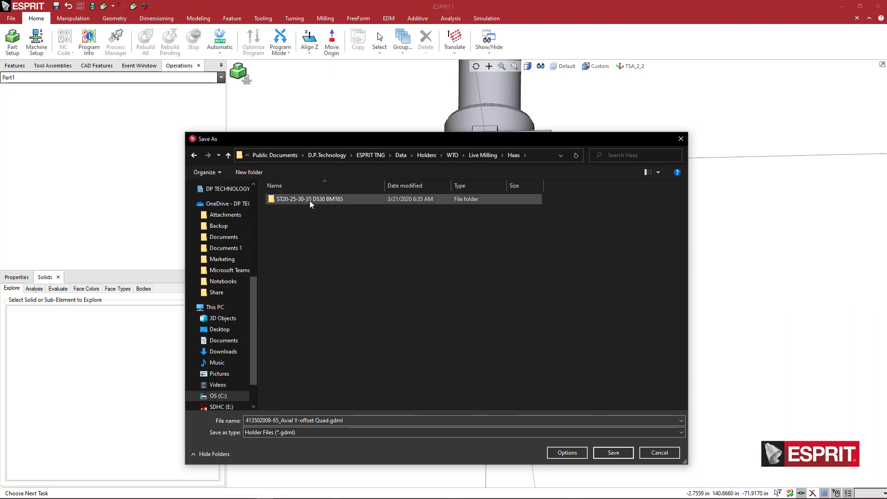
double_click(309, 199)
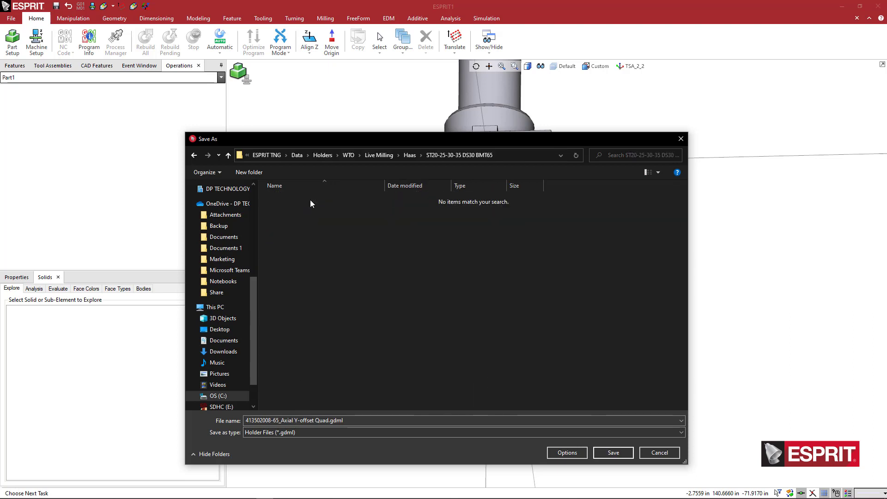
click(613, 454)
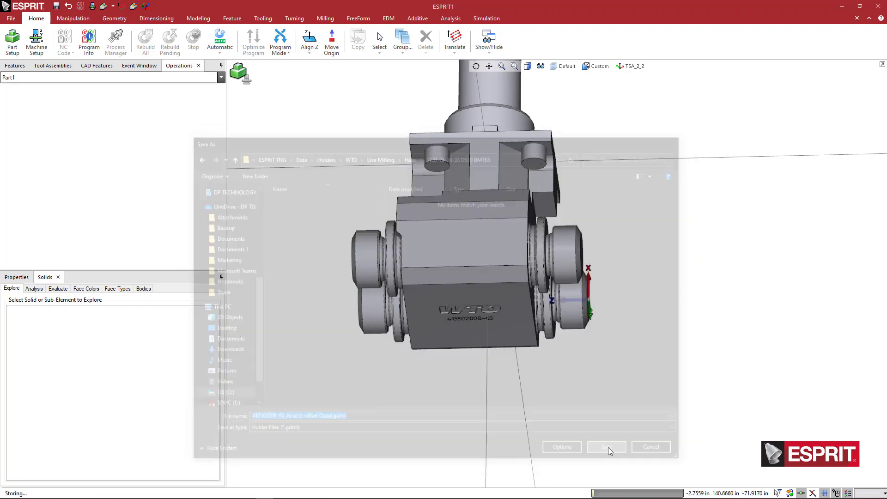
- Recolour the entire holder solid dark grey using a new custom colour with red, green and blue at 79
mouse_move(617, 252)
middle_down()
mouse_move(617, 240)
mouse_move(628, 255)
middle_up()
scroll(452, 229, down, 3)
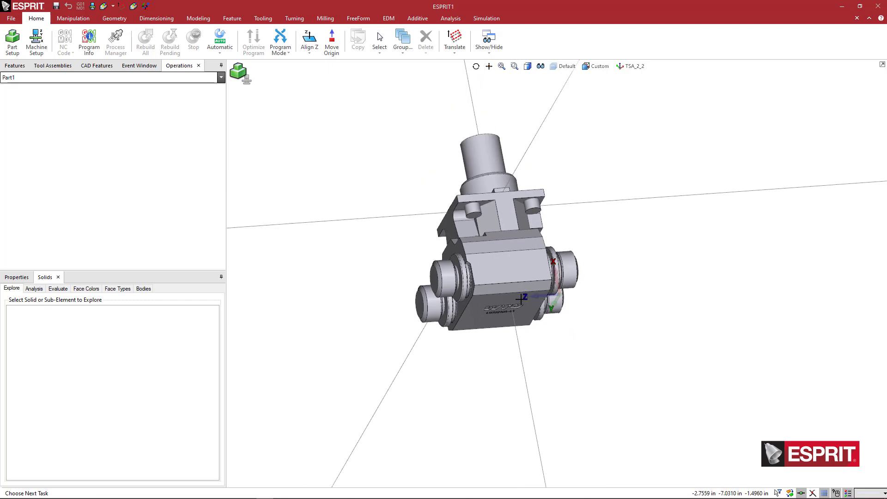
middle_drag(523, 296, 520, 308)
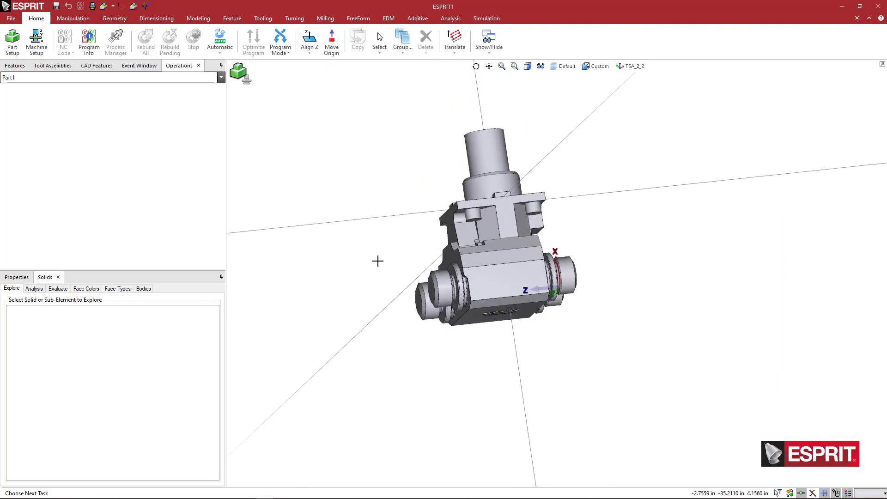
key(ctrl+a)
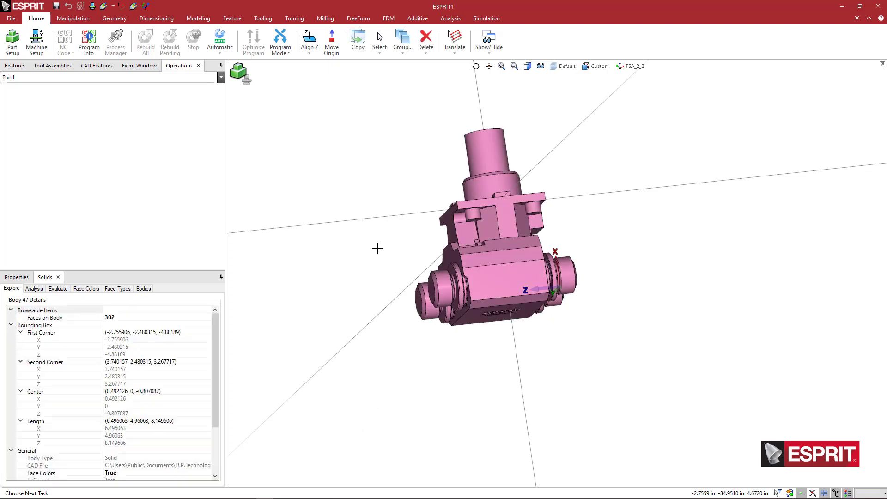
click(16, 277)
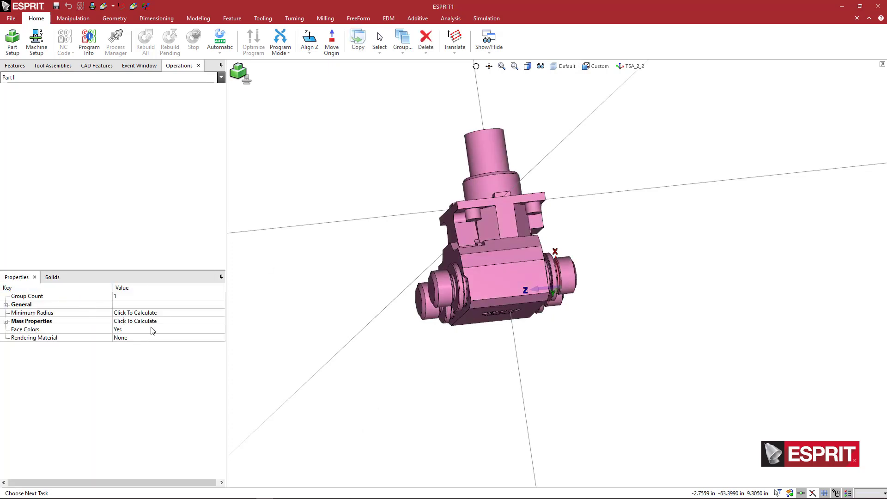
click(6, 304)
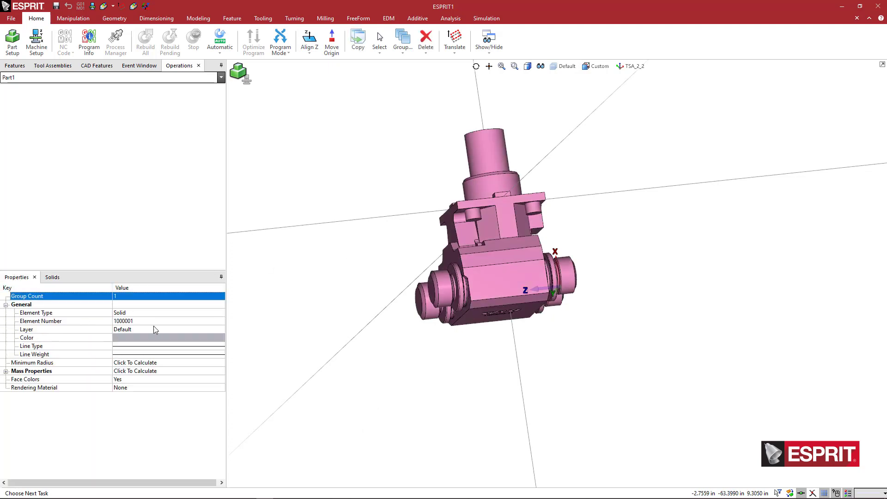
click(180, 338)
click(211, 338)
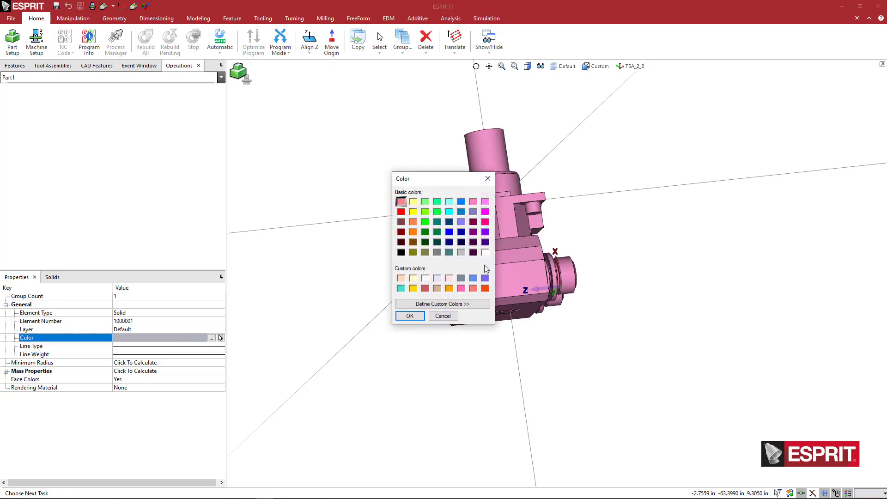
click(457, 304)
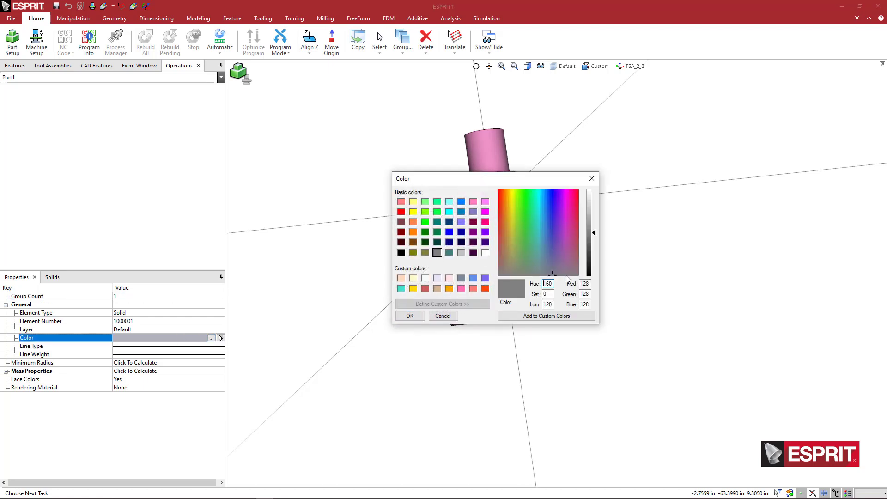
click(590, 254)
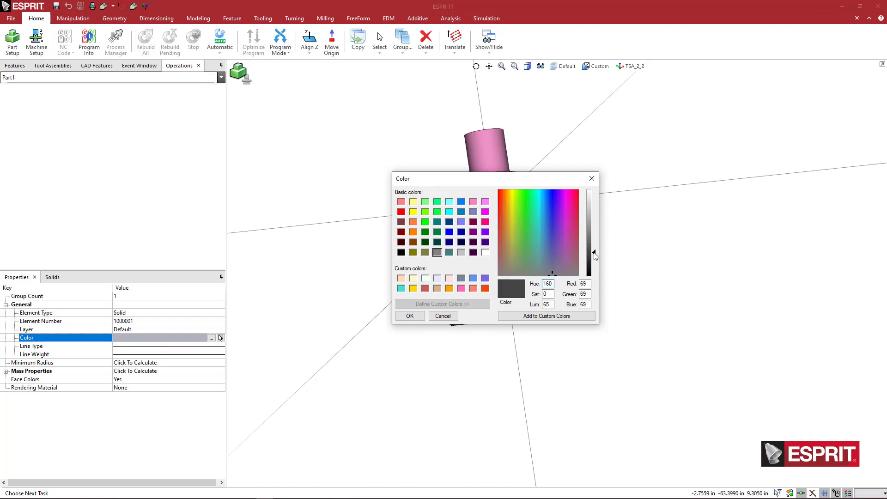
drag(595, 255, 595, 254)
drag(594, 256, 594, 251)
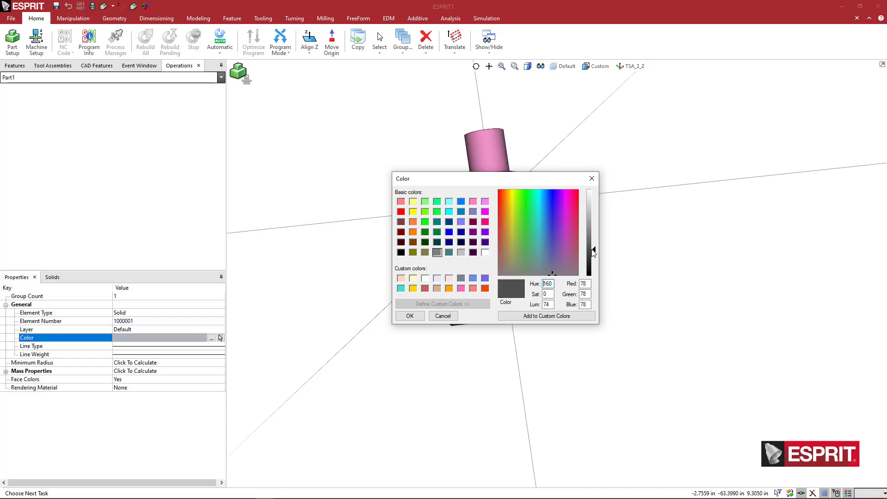
click(546, 316)
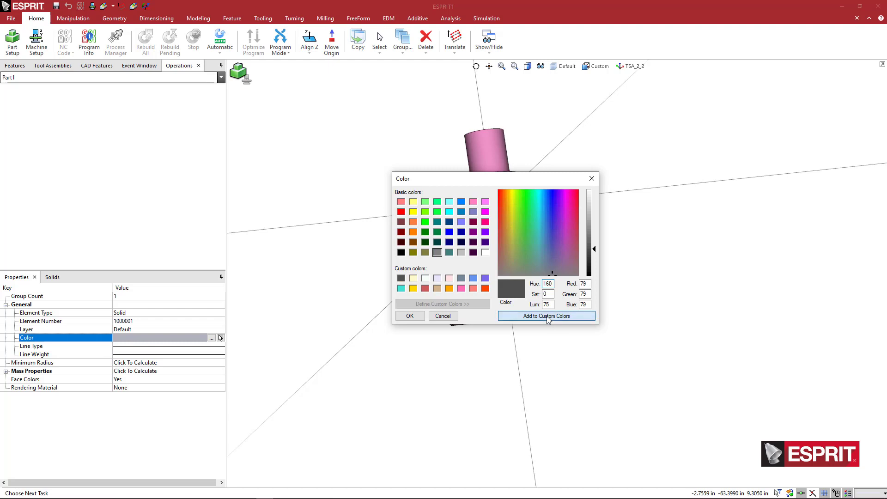
click(411, 316)
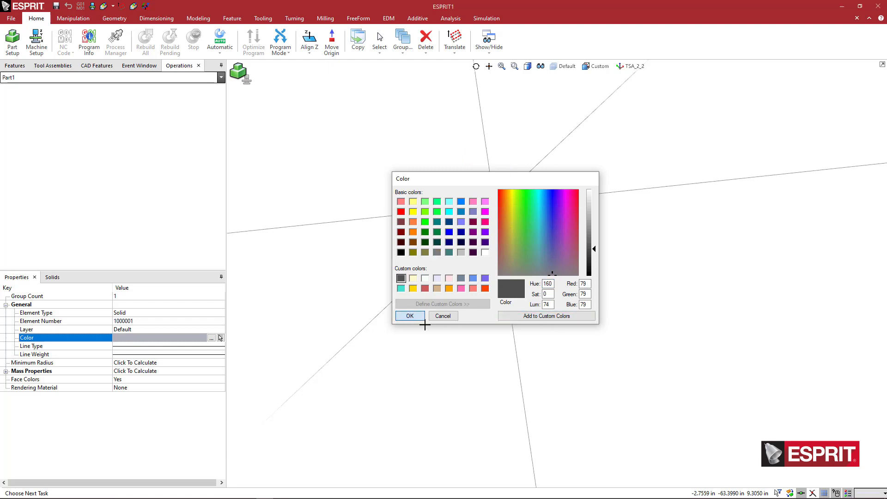
click(437, 342)
- Restrict the selection filter for bodies to solid faces only
mouse_move(490, 333)
middle_down()
mouse_move(499, 331)
mouse_move(483, 329)
middle_up()
key(F7)
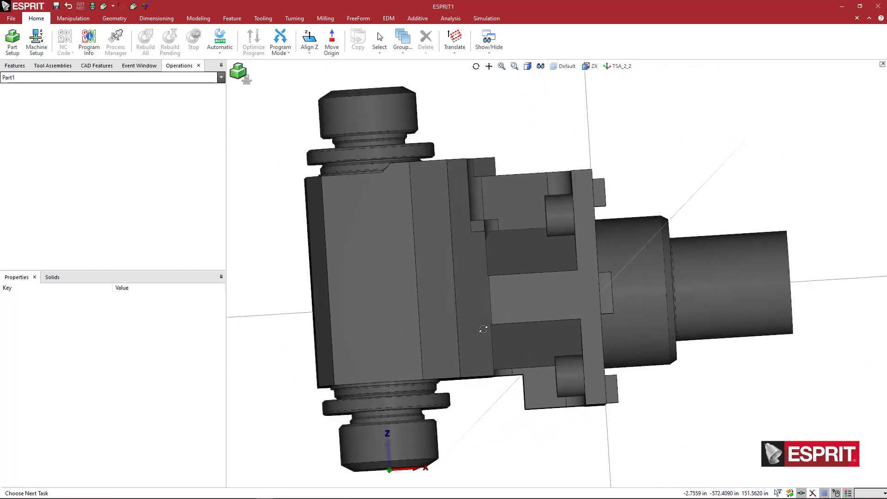
ctrl+middle_drag(452, 174, 438, 174)
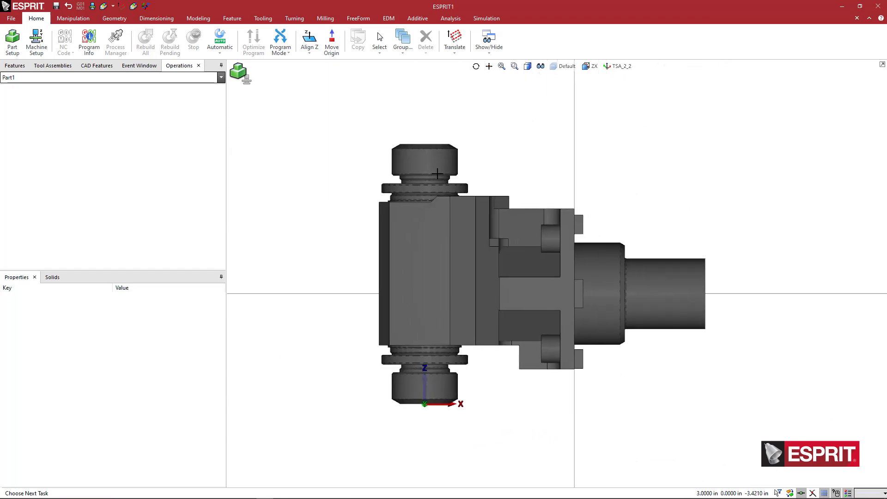
click(791, 493)
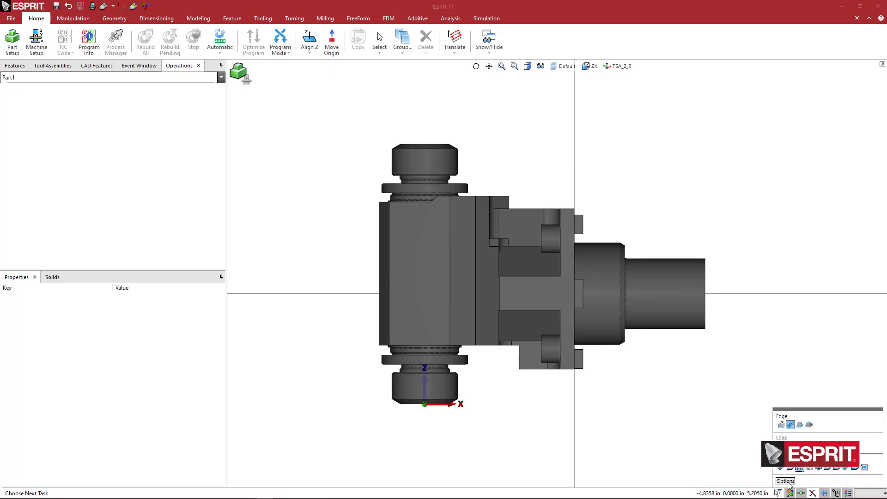
click(781, 492)
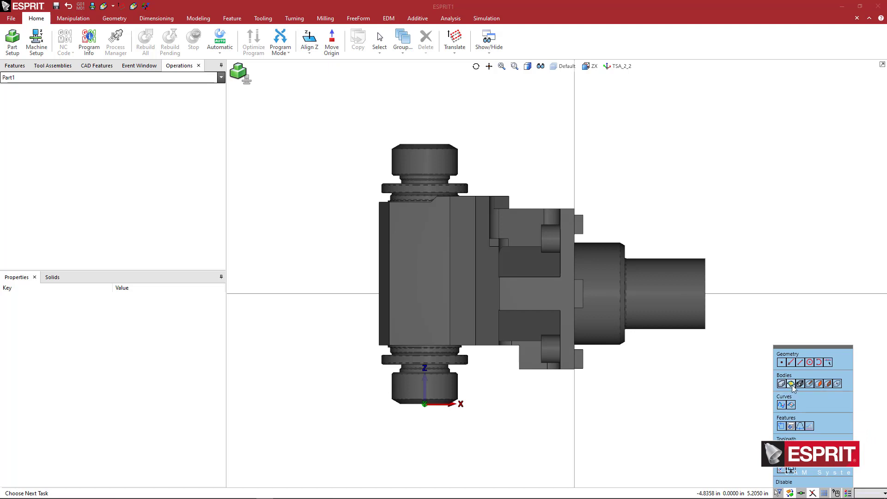
click(850, 379)
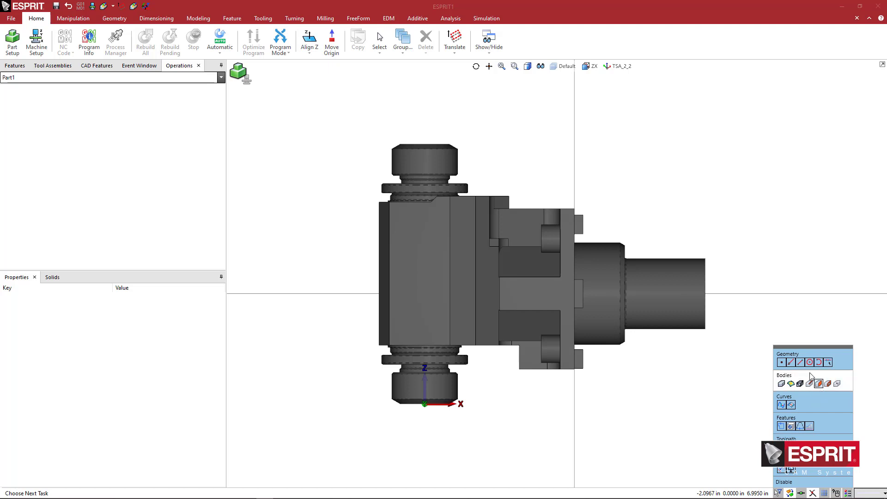
- Select the faces of both clamping nuts at the end opposite the TSA_2_2 workplane and change their colour attribute to basic light grey
drag(326, 111, 497, 183)
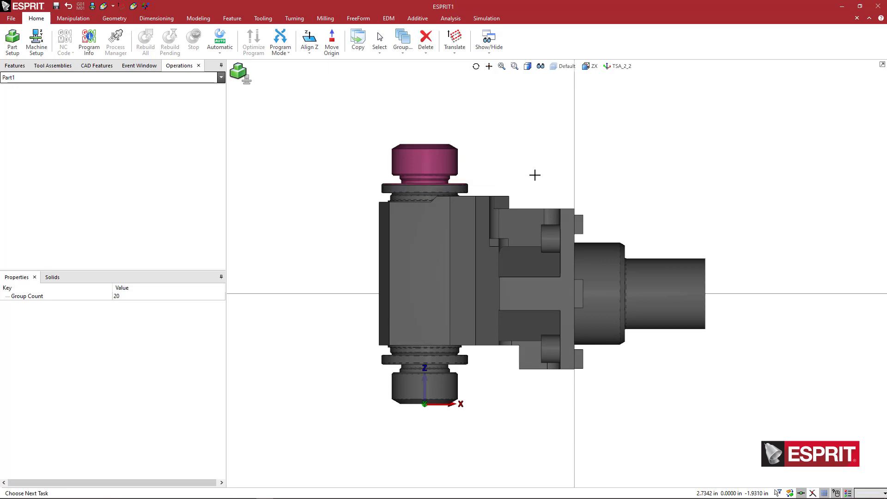
middle_drag(535, 175, 559, 210)
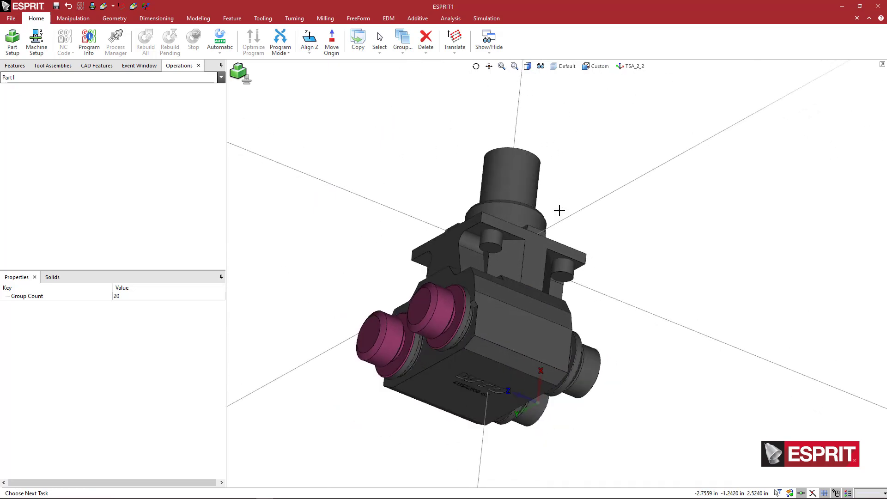
scroll(491, 273, up, 3)
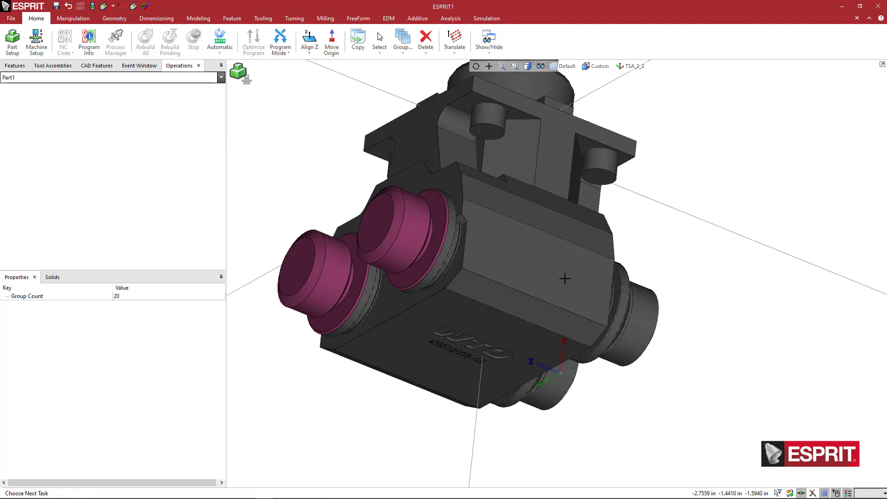
click(544, 270)
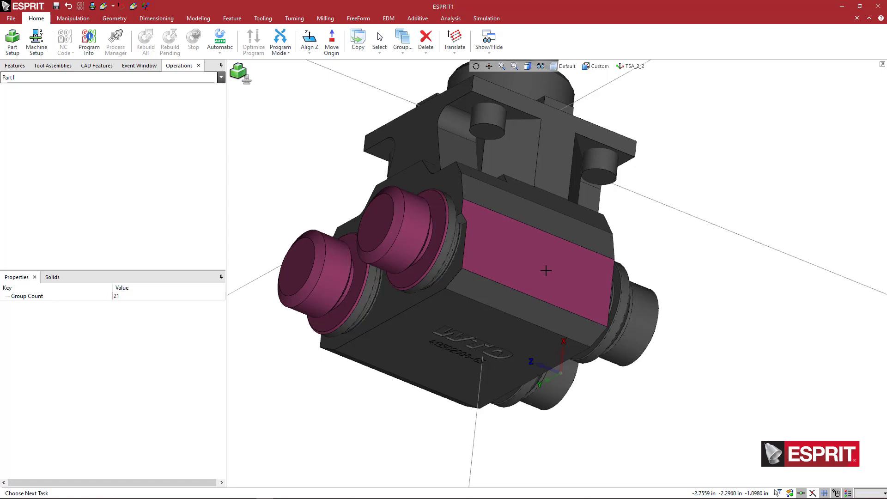
click(559, 274)
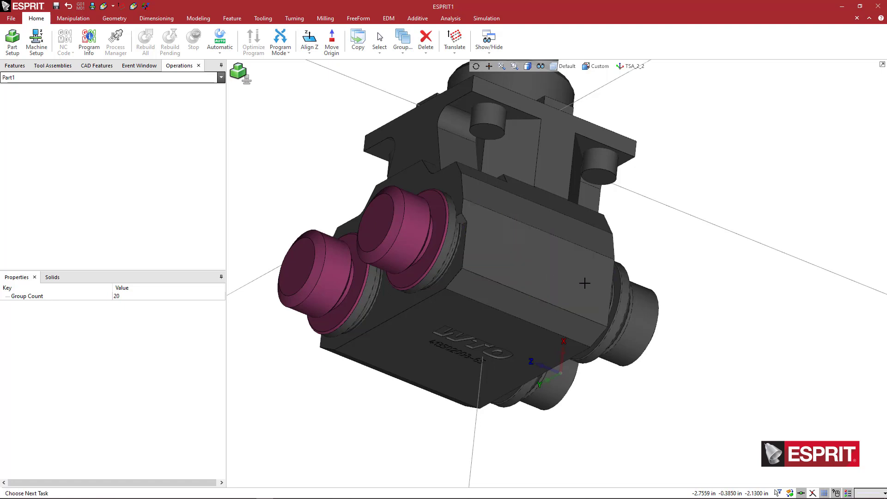
right_click(325, 137)
click(347, 143)
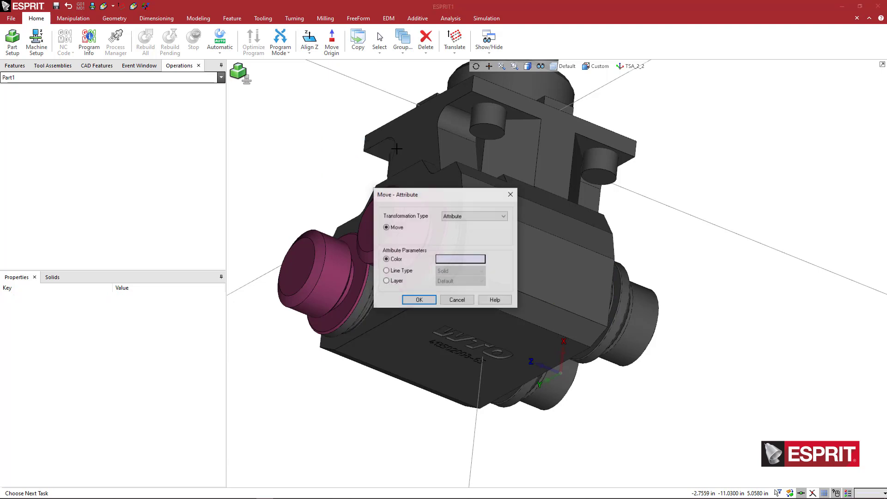
click(471, 259)
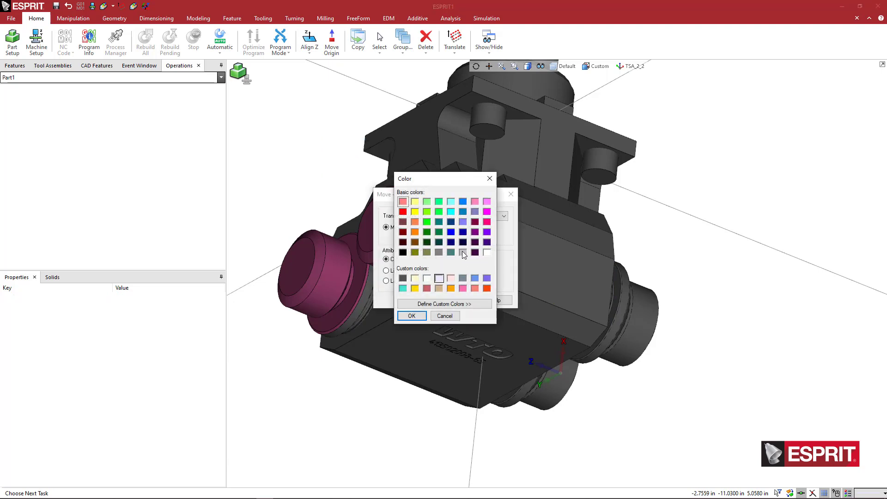
click(462, 253)
click(412, 316)
click(428, 299)
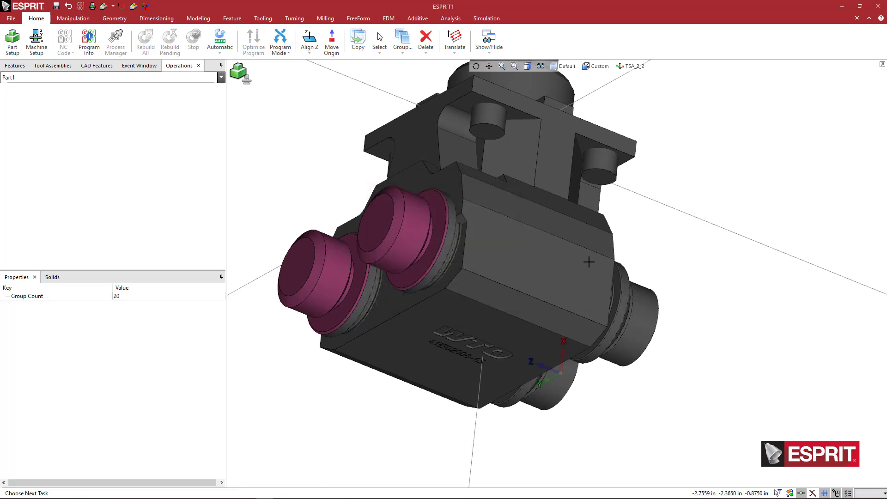
click(673, 244)
- Switch to the browser to compare the colouring with the tool holder photos on the WTO website, and return to ESPRIT
middle_drag(698, 284, 675, 291)
key(alt+Tab)
key(alt+Tab)
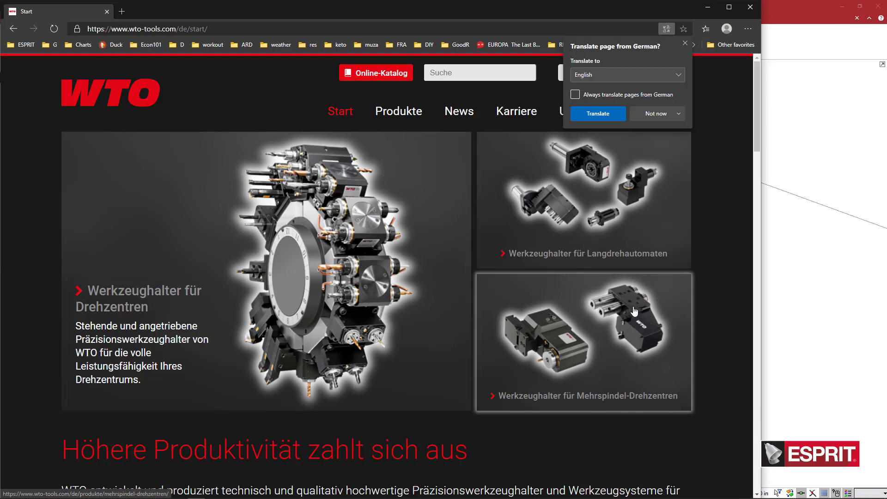
key(alt+Tab)
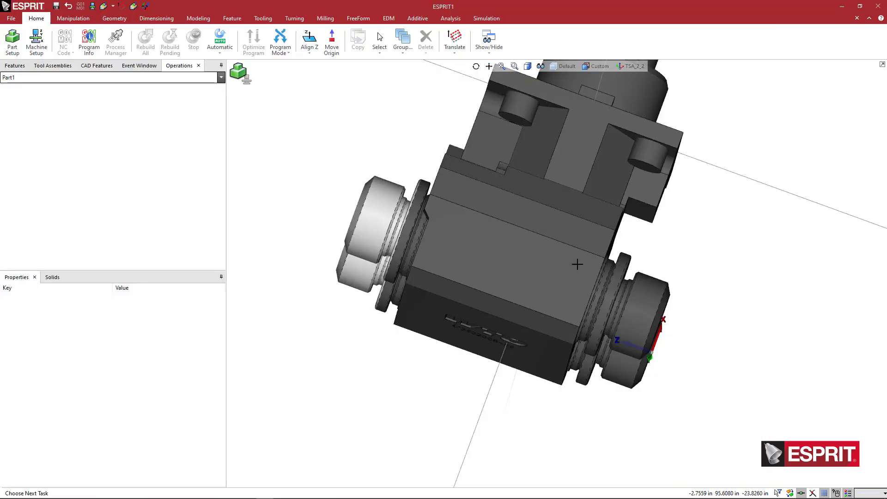
- Select the faces of both clamping nuts at the TSA_2_2 end and change their colour attribute to the same light grey
middle_drag(573, 302, 556, 324)
key(F7)
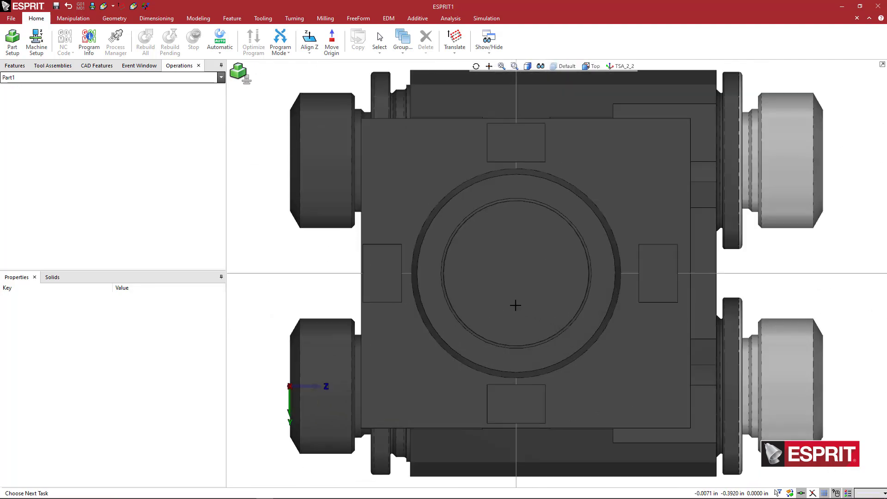
key(F8)
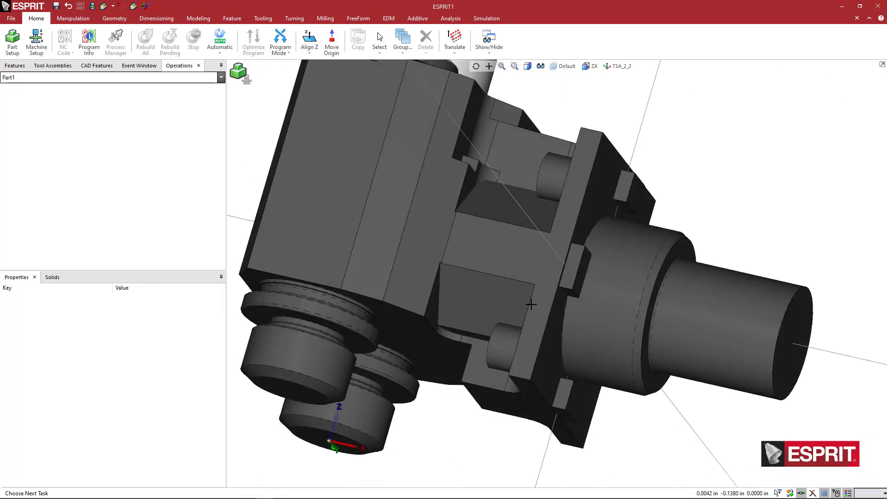
scroll(469, 423, down, 1)
middle_drag(467, 422, 463, 390)
scroll(458, 391, up, 2)
scroll(456, 374, up, 2)
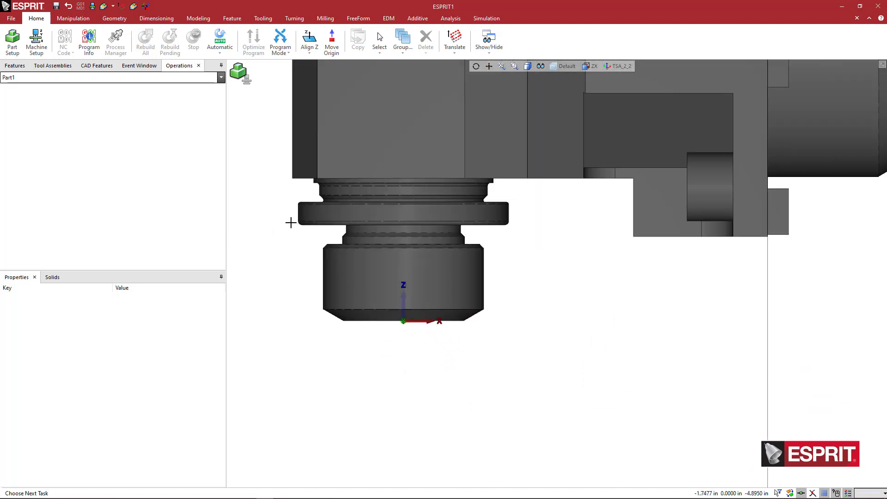
drag(302, 231, 550, 357)
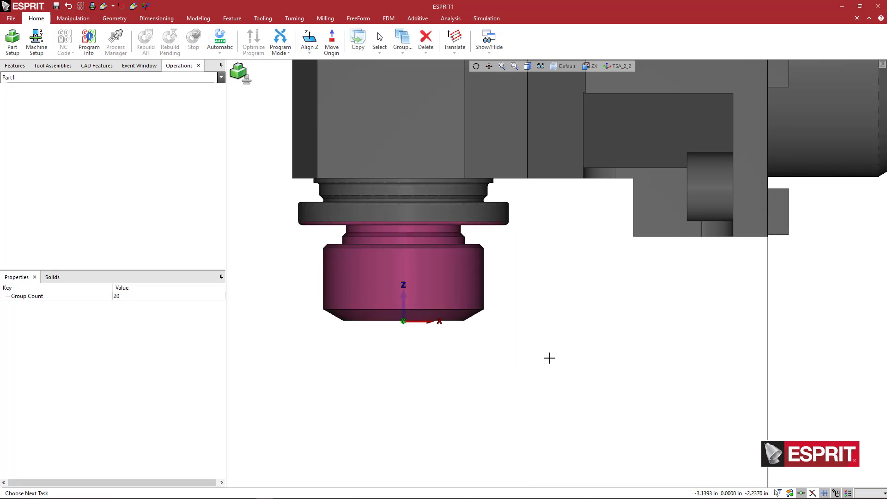
middle_drag(550, 358, 388, 335)
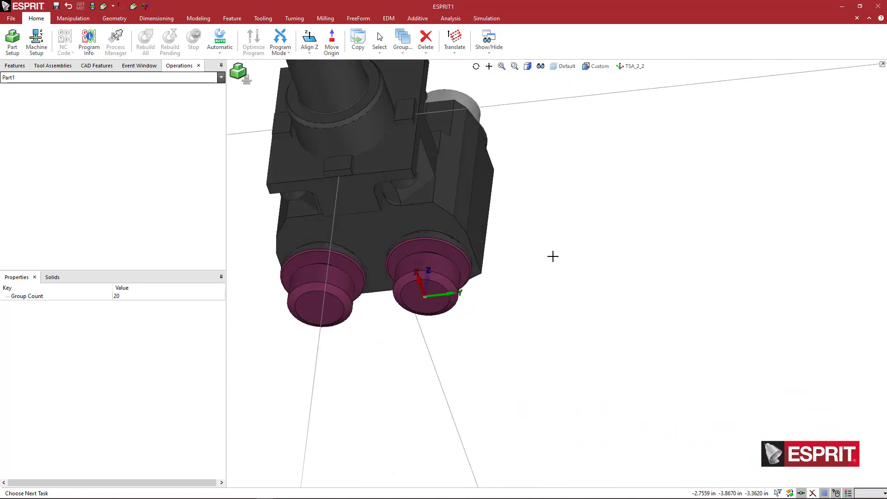
right_click(567, 229)
click(576, 249)
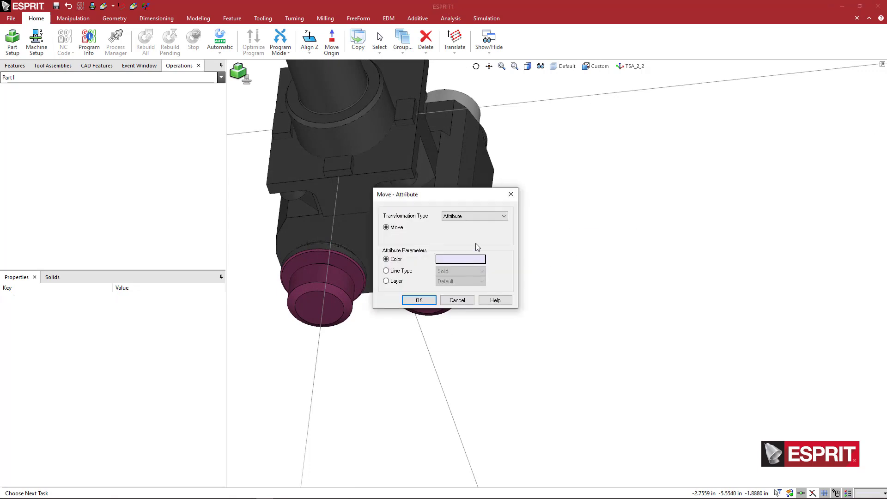
click(472, 260)
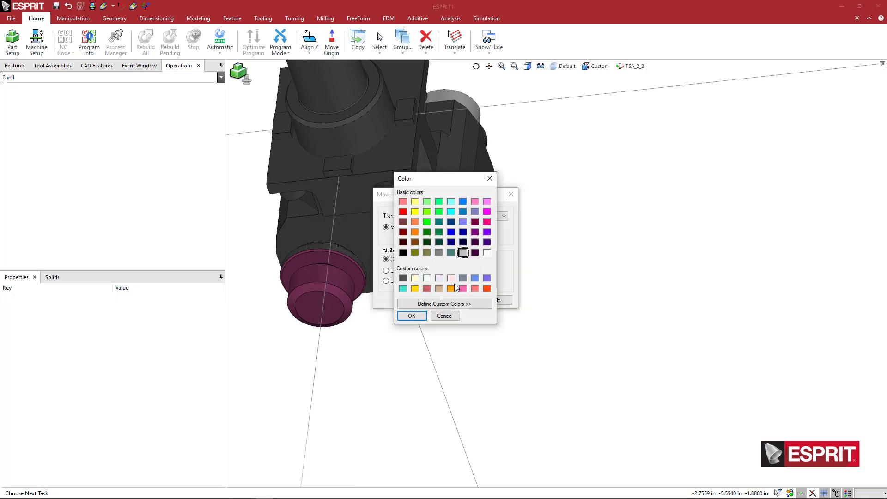
click(412, 316)
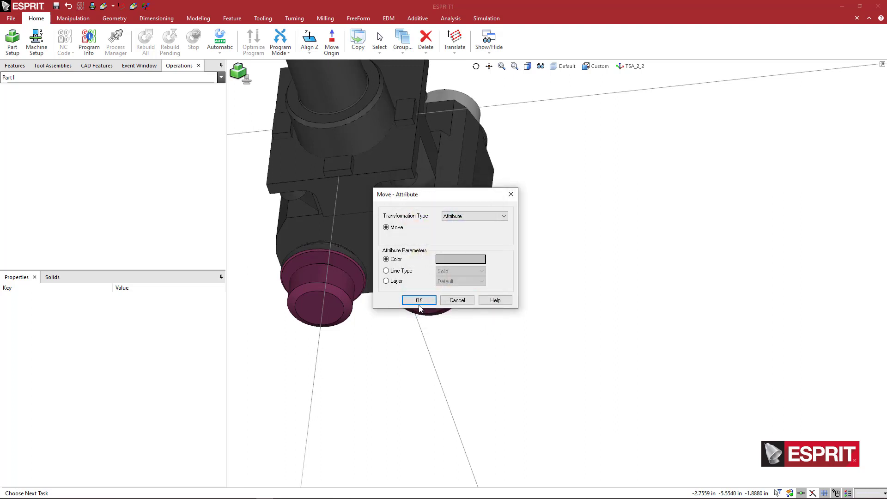
click(421, 301)
click(513, 290)
scroll(563, 276, down, 3)
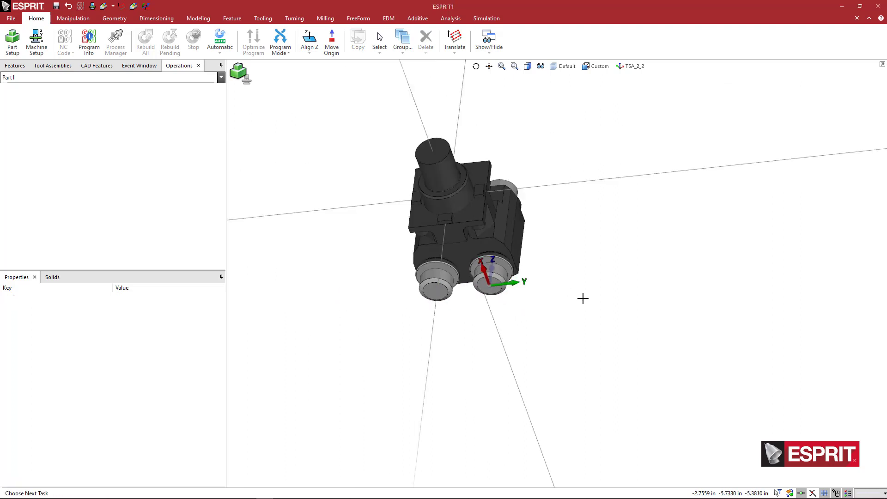
- Inspect the engraved WTO lettering on the holder body, switch to the browser to check the logo colour on the WTO website, and return to ESPRIT
middle_drag(584, 299, 665, 268)
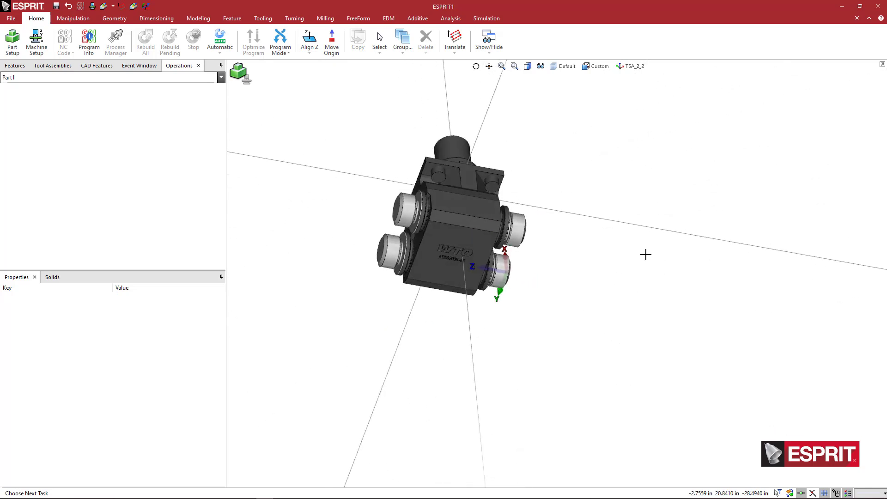
scroll(419, 222, up, 3)
scroll(418, 221, up, 2)
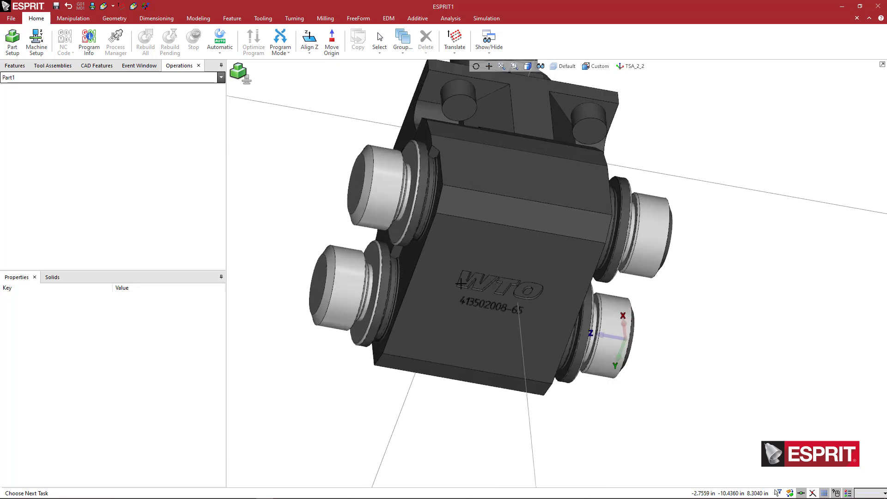
scroll(494, 320, up, 4)
middle_drag(512, 276, 523, 247)
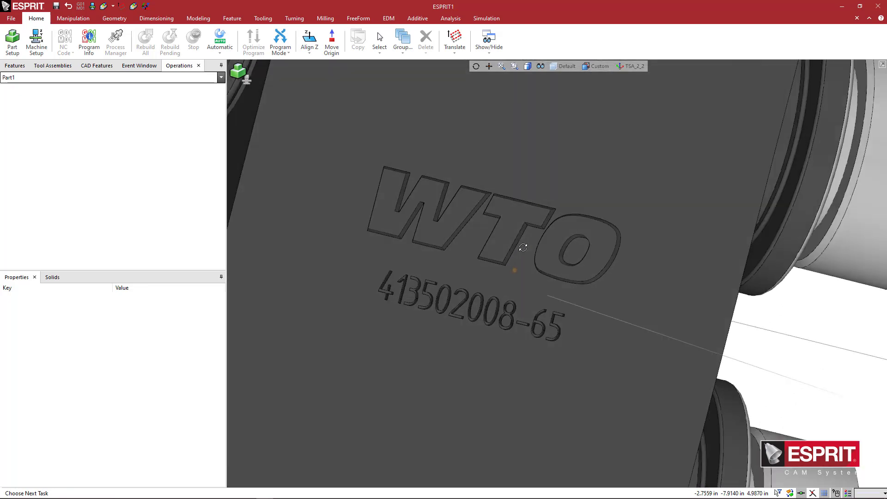
key(alt+Tab)
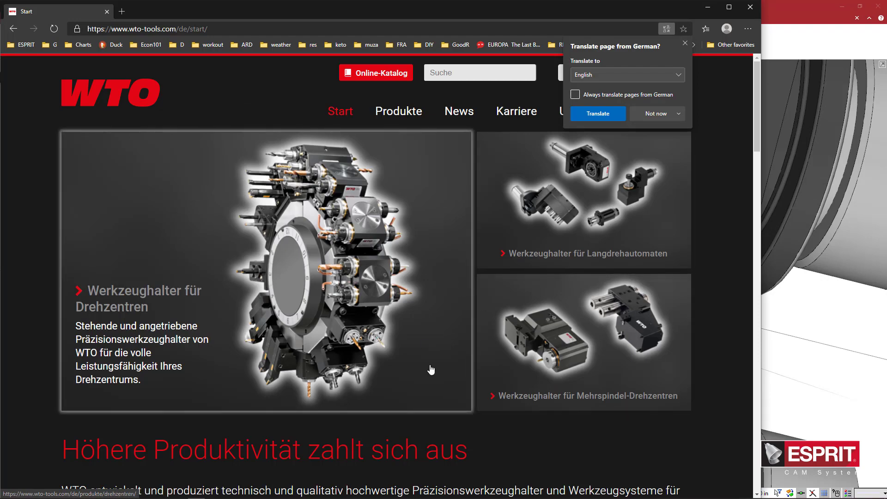
scroll(467, 351, down, 10)
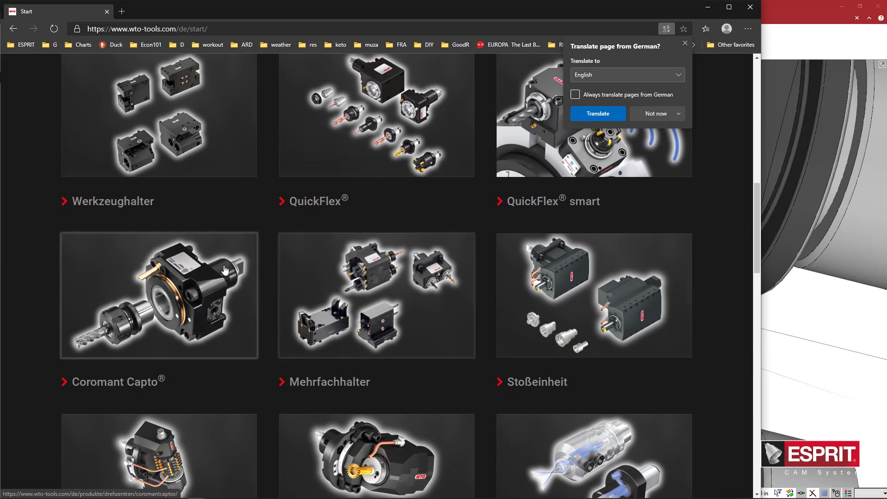
scroll(473, 230, up, 5)
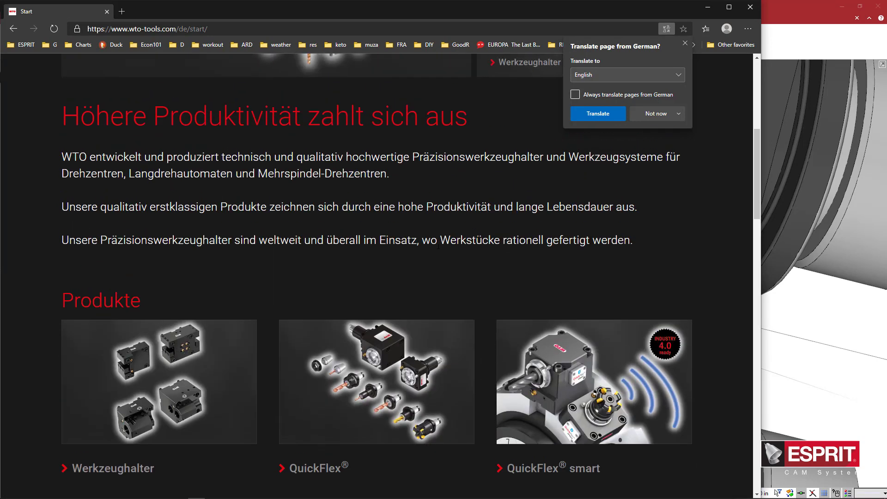
scroll(438, 247, up, 1)
scroll(422, 253, down, 1)
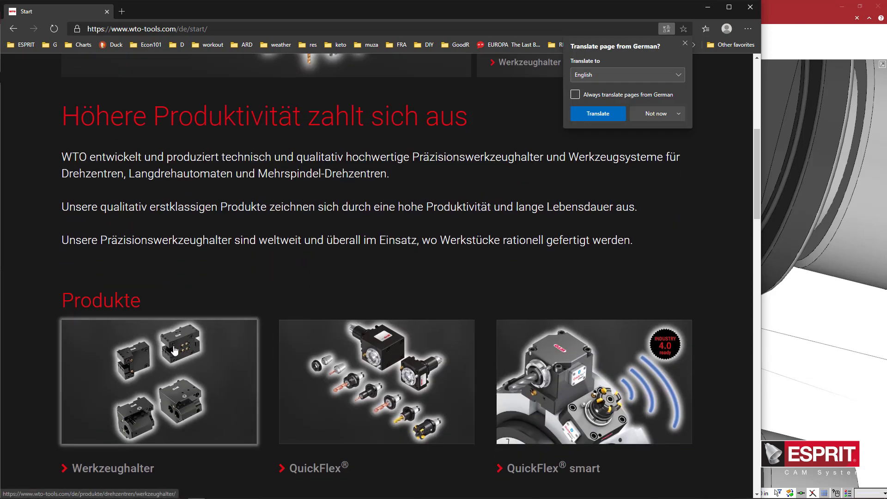
click(778, 10)
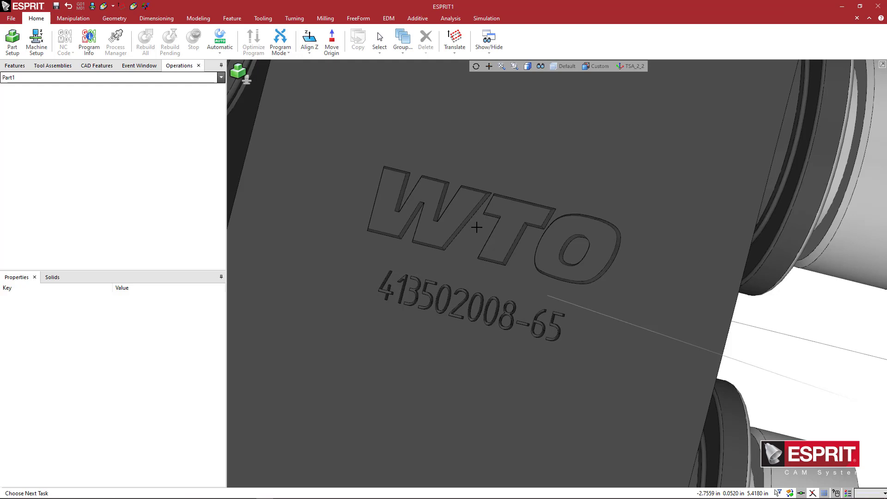
- Select the faces of the engraved letters W, T and O on the holder body and change their colour attribute to basic red
click(382, 226)
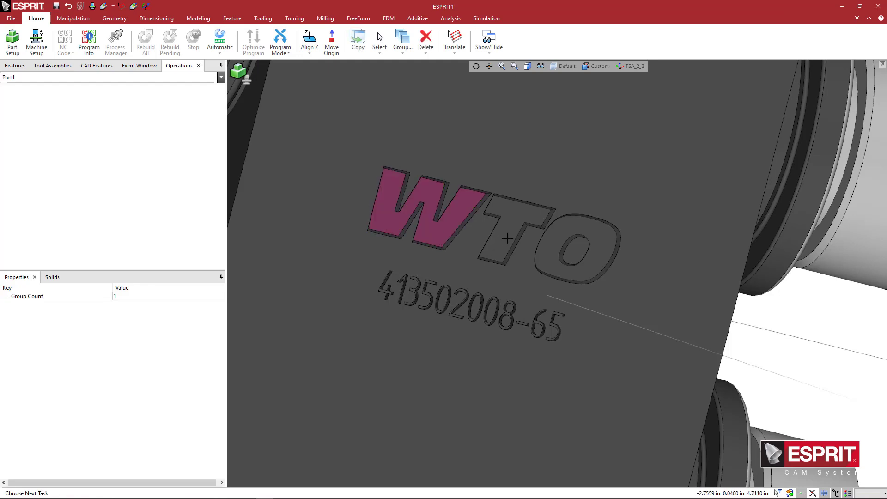
click(509, 237)
click(585, 233)
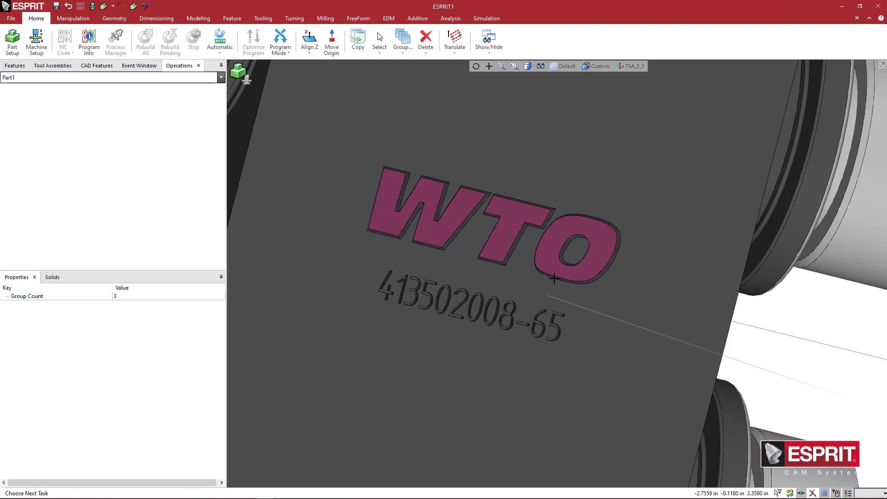
right_click(522, 176)
click(527, 180)
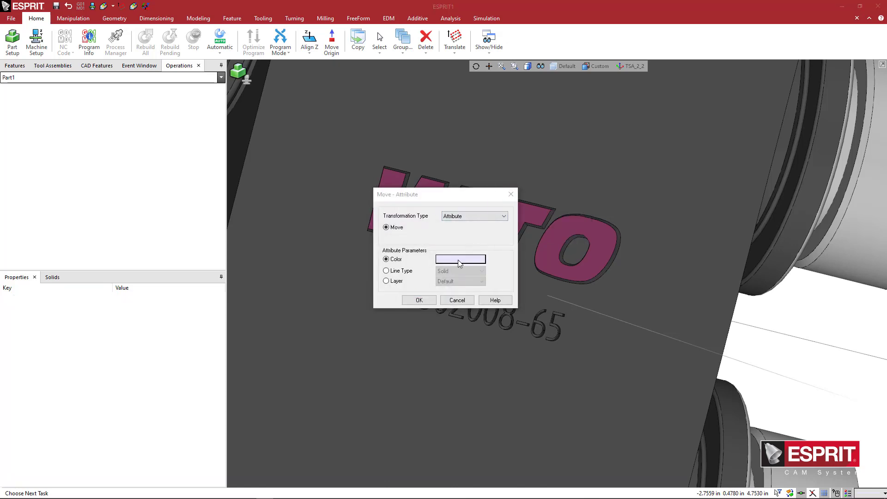
click(460, 261)
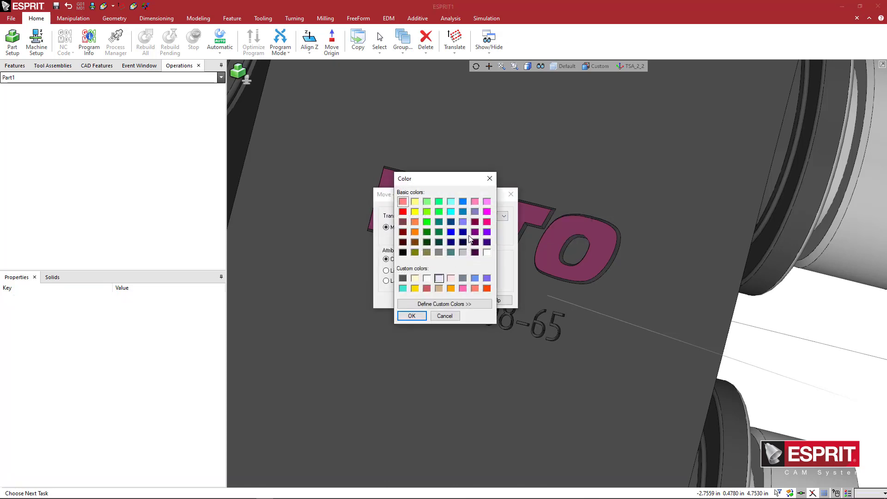
click(419, 318)
click(421, 302)
scroll(452, 297, down, 3)
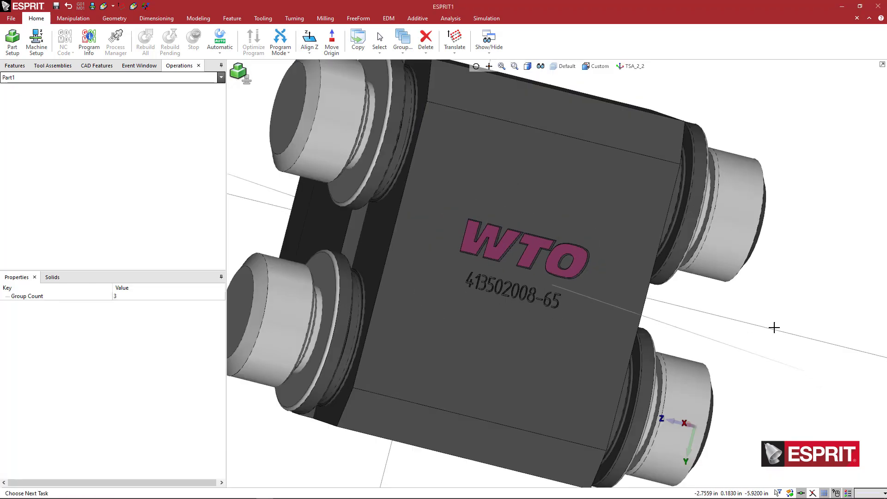
click(775, 328)
scroll(803, 286, down, 3)
middle_drag(784, 270, 690, 267)
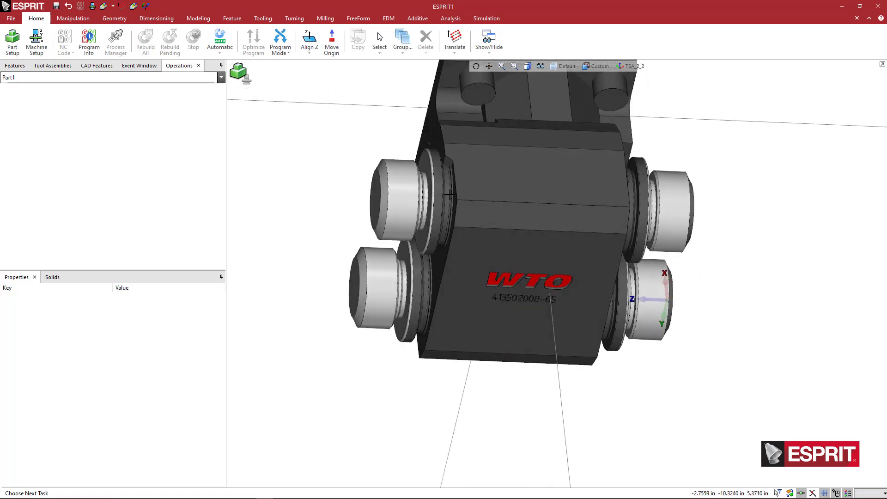
click(10, 19)
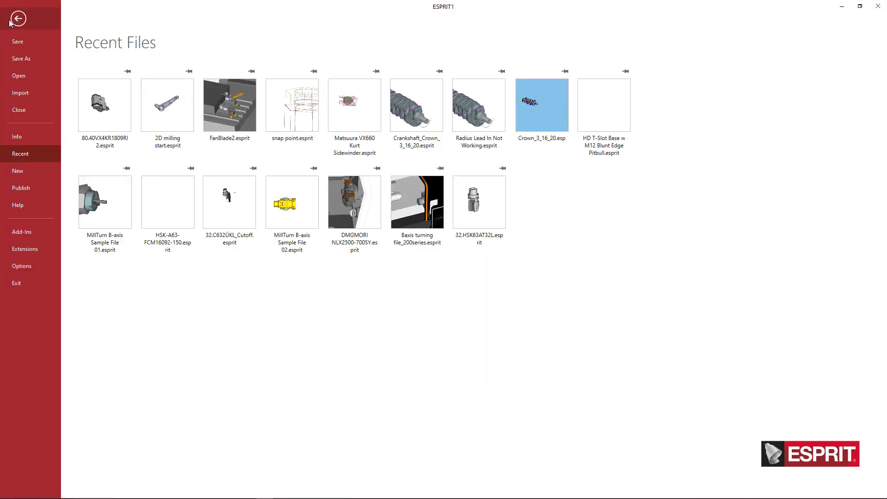
click(26, 61)
click(273, 433)
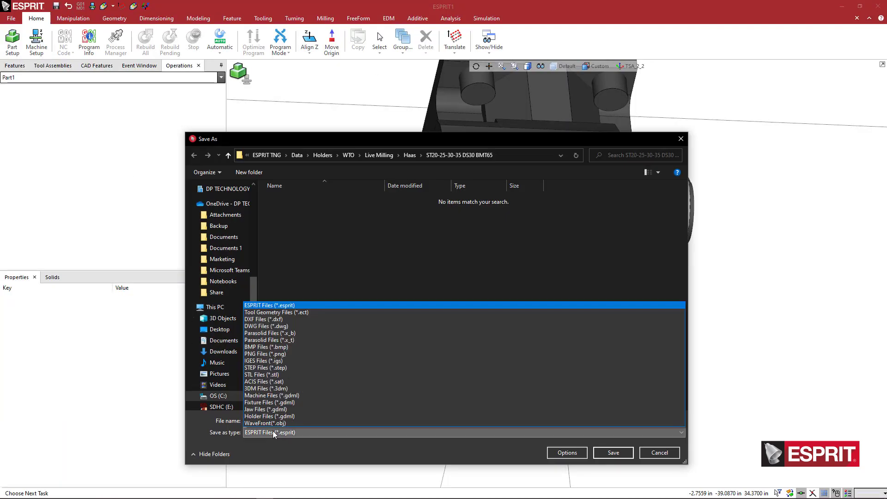
click(272, 416)
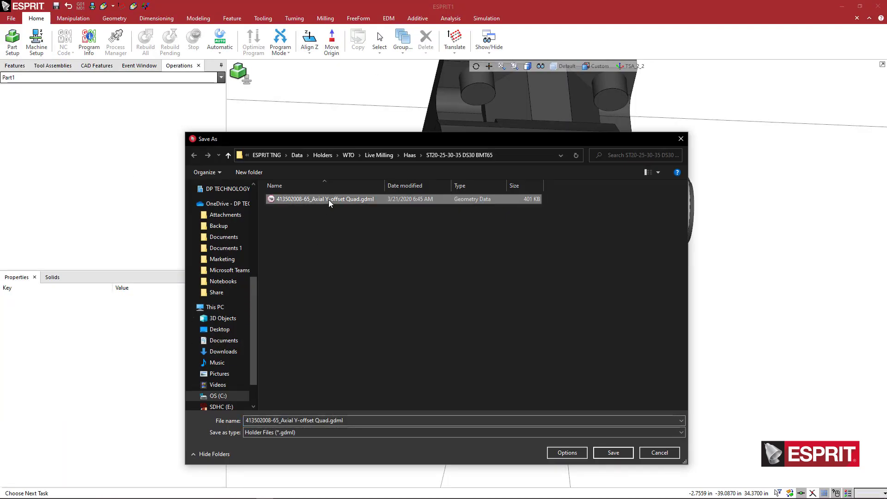
click(606, 455)
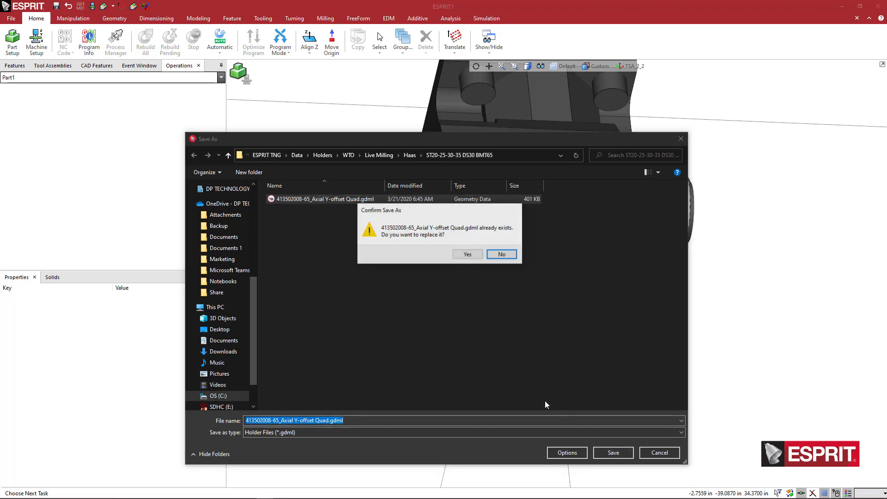
click(474, 254)
scroll(567, 295, down, 3)
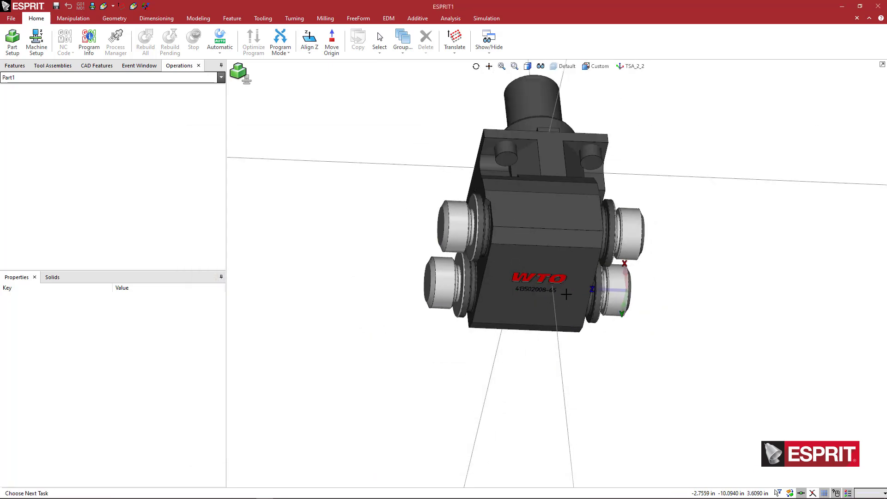
middle_drag(585, 304, 544, 324)
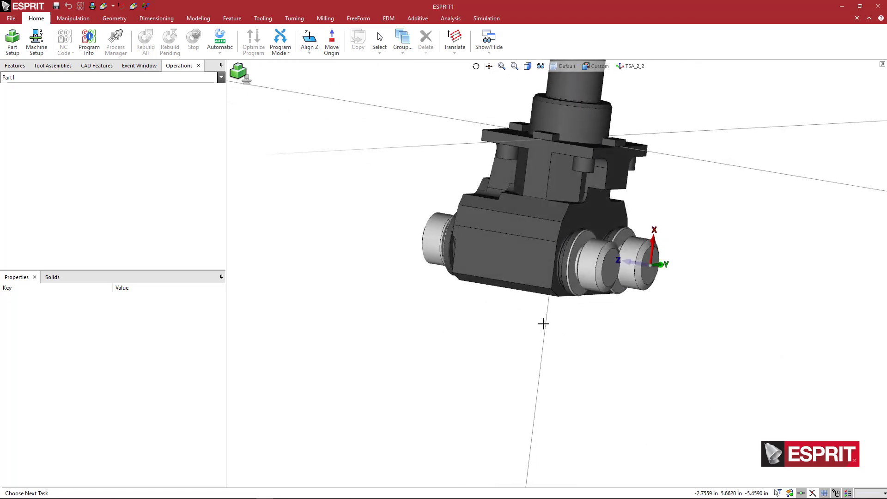